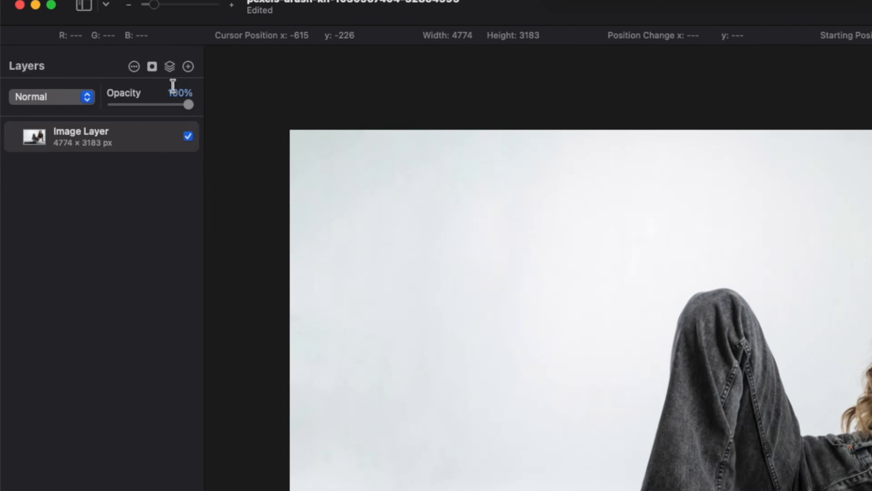
Hide the photo's background with a mask, and open that mask for editing to retouch the area around the feet.
{"action": "left_click", "coordinate": [89, 61]}
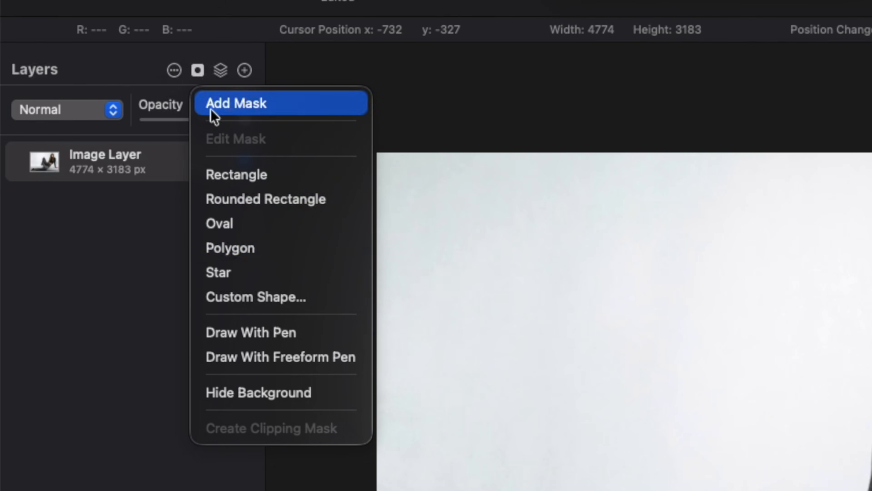
{"action": "left_click", "coordinate": [243, 395]}
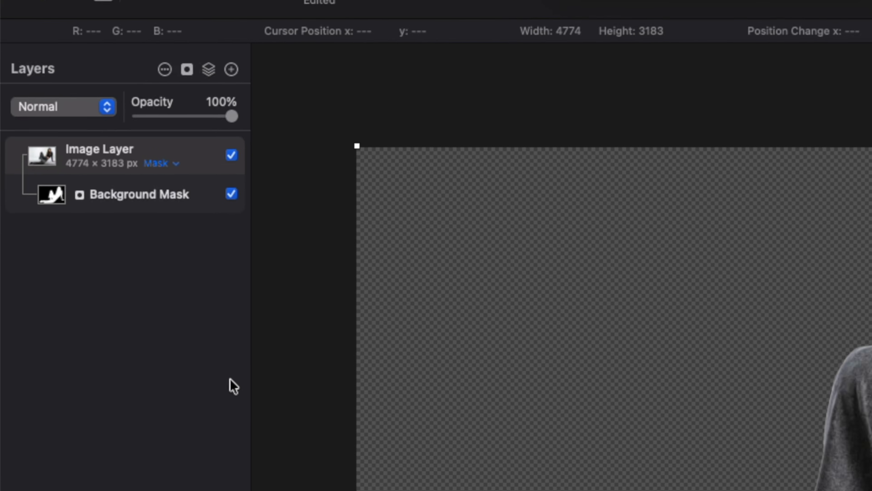
{"action": "left_click", "coordinate": [81, 206]}
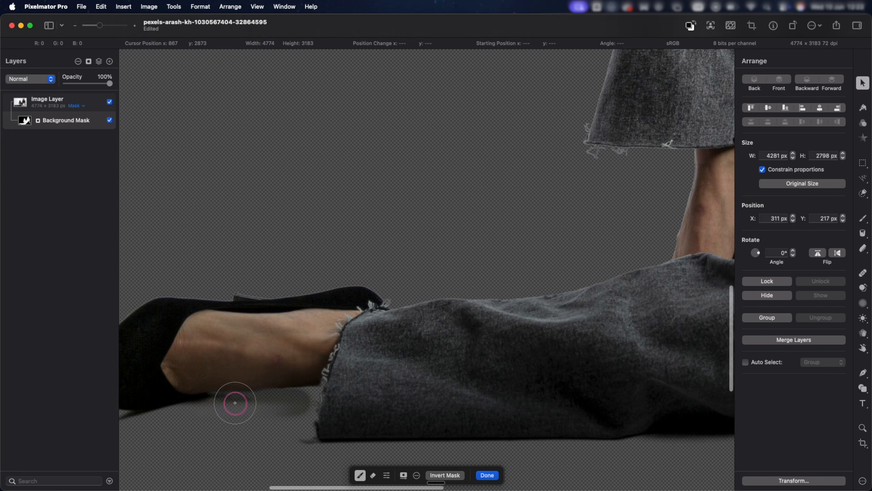
{"action": "scroll", "coordinate": [626, 300], "scroll_direction": "right", "scroll_amount": 10}
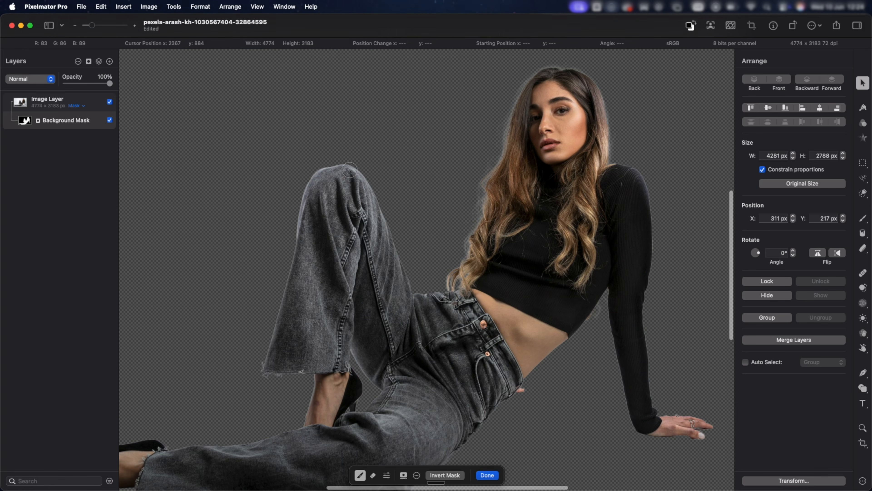
{"action": "key", "text": "Escape"}
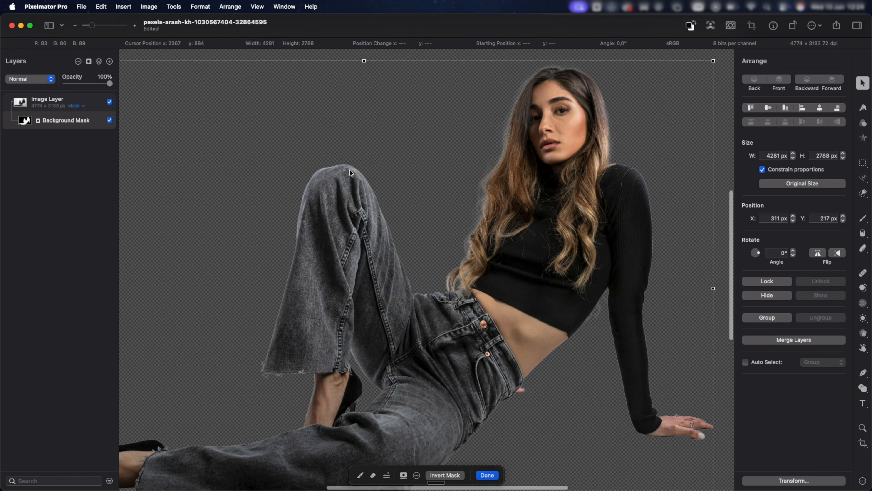
Load the background mask as a selection and copy the selected woman onto a new layer.
{"action": "left_click", "coordinate": [26, 123], "text": "super"}
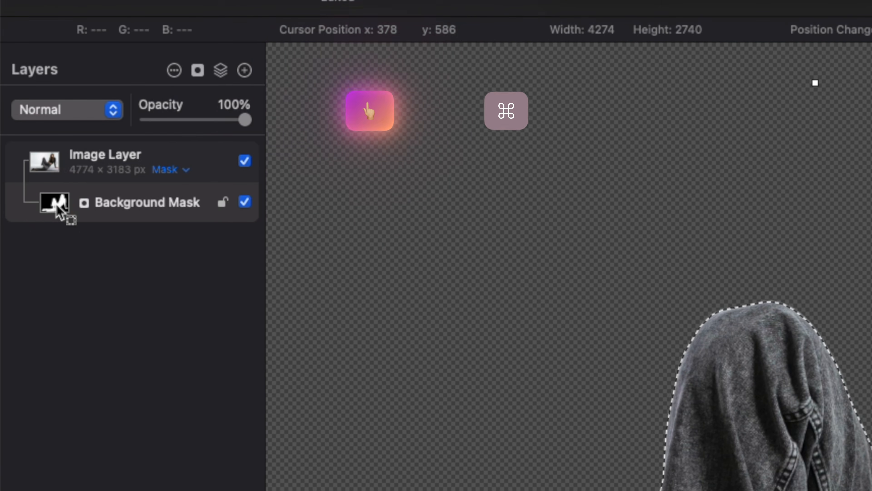
{"action": "left_click", "coordinate": [58, 169]}
{"action": "key", "text": "super+j"}
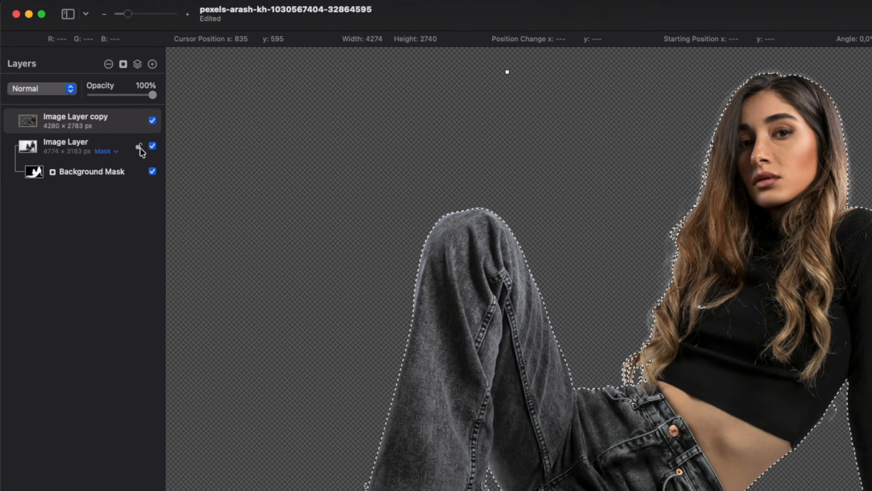
{"action": "left_click", "coordinate": [226, 190]}
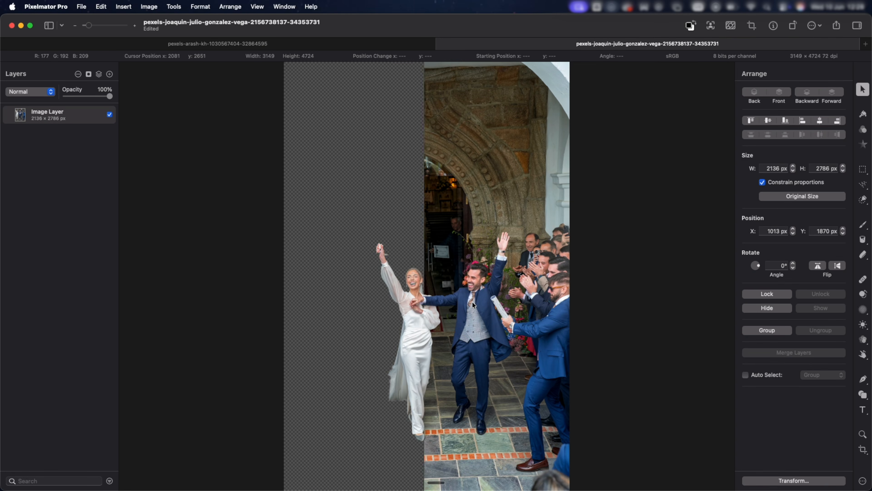
Automatically select the subject of the wedding photo with Select Subject.
{"action": "scroll", "coordinate": [504, 365], "scroll_direction": "up", "scroll_amount": 5}
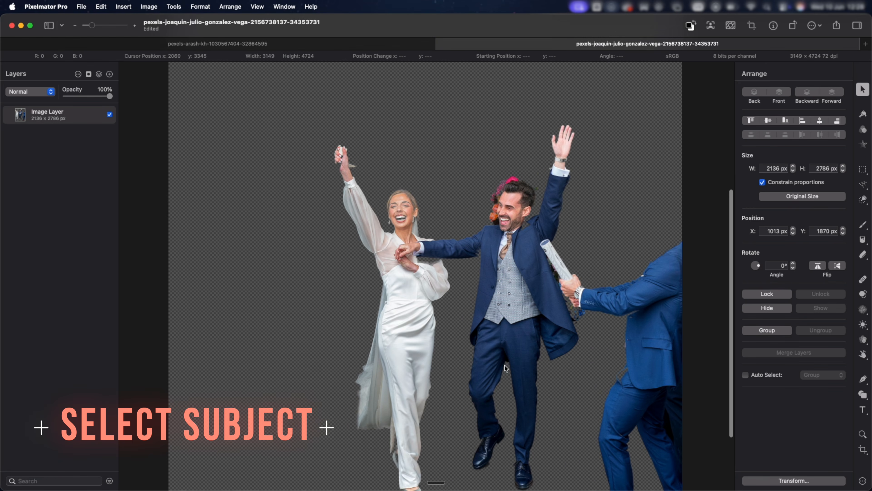
{"action": "scroll", "coordinate": [504, 365], "scroll_direction": "down", "scroll_amount": 3}
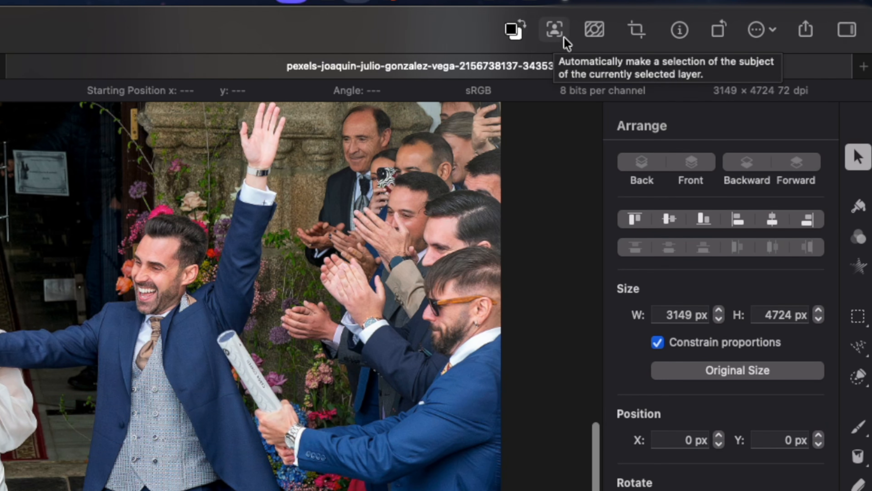
{"action": "left_click", "coordinate": [555, 37]}
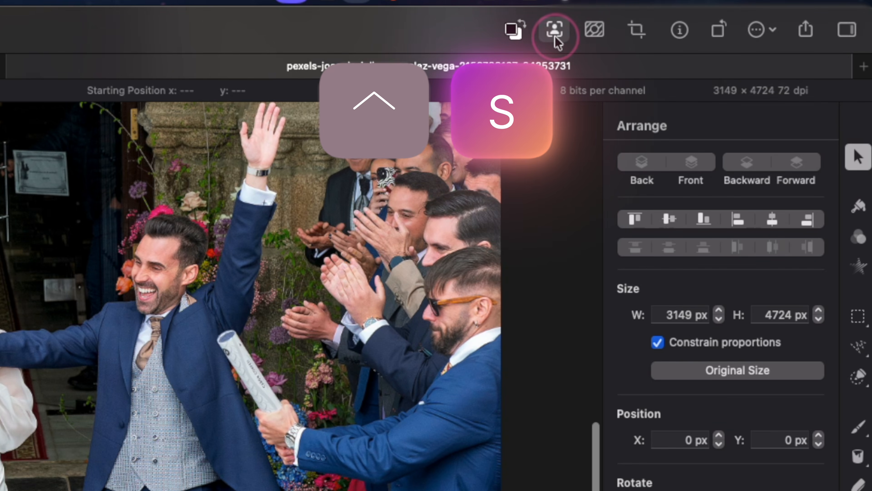
{"action": "left_click", "coordinate": [98, 18]}
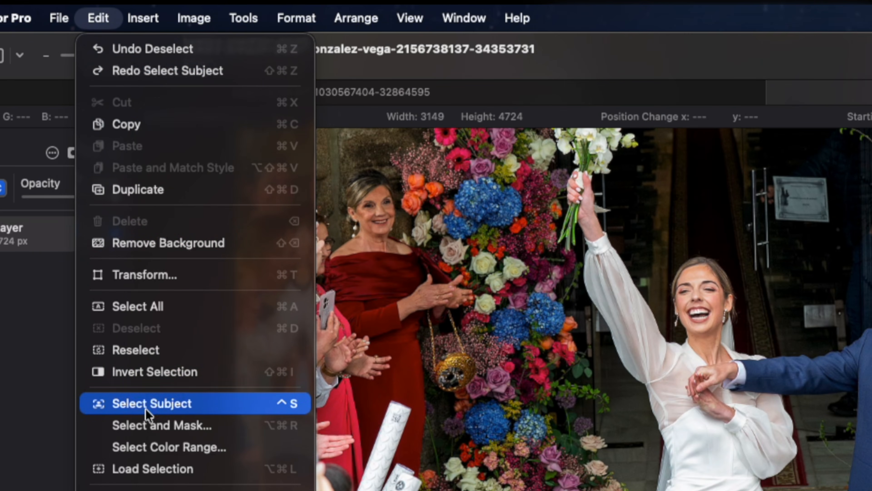
{"action": "left_click", "coordinate": [291, 405]}
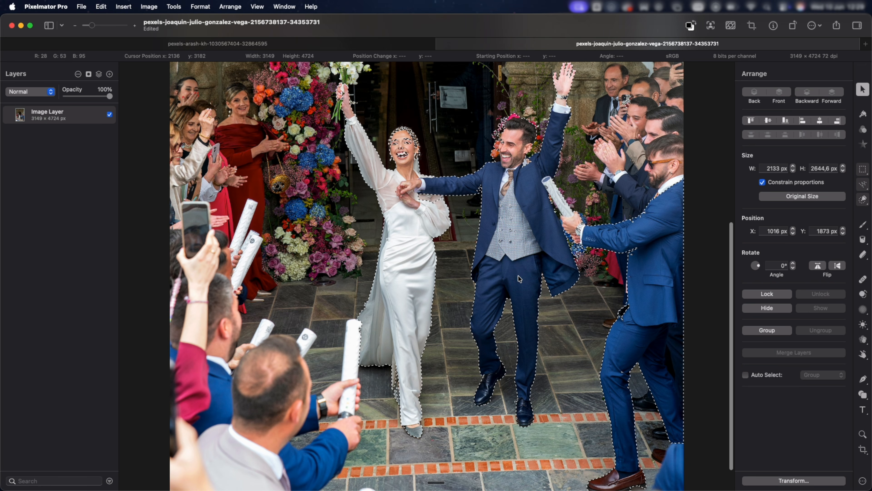
Use the Quick Selection tool to subtract the flowers around the groom's head from the selection.
{"action": "key", "text": "q"}
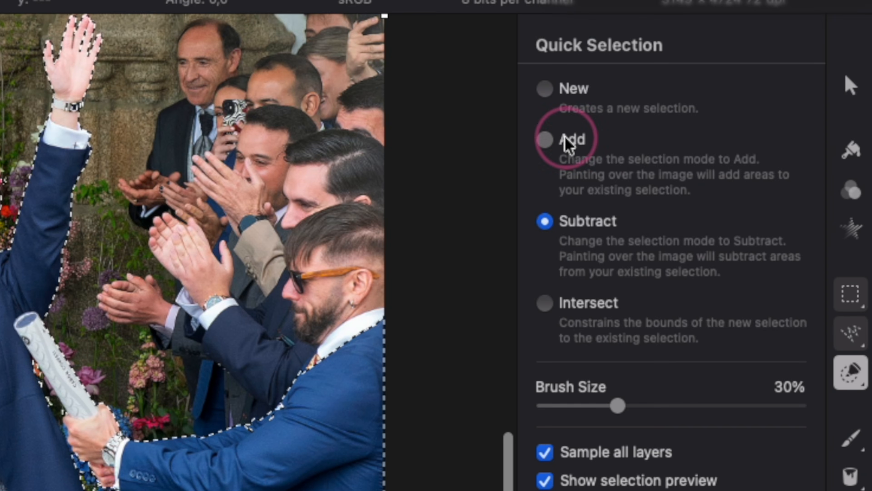
{"action": "left_click", "coordinate": [565, 144]}
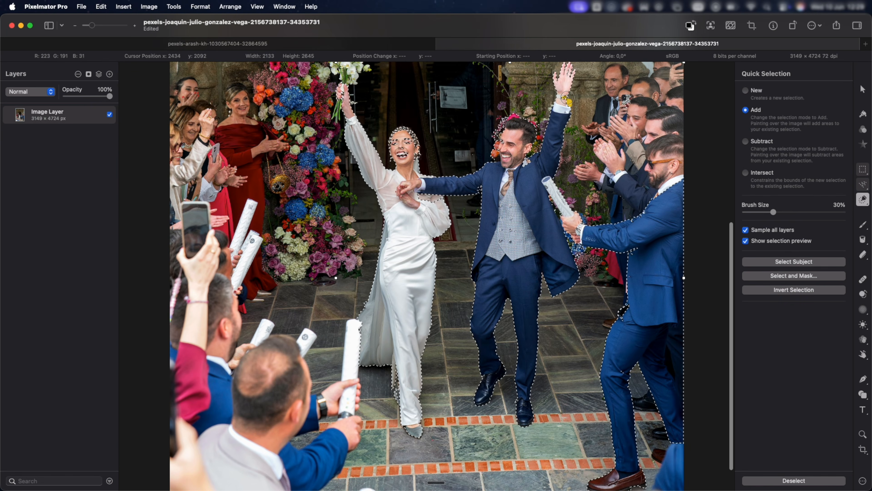
{"action": "scroll", "coordinate": [563, 96], "scroll_direction": "up", "scroll_amount": 6}
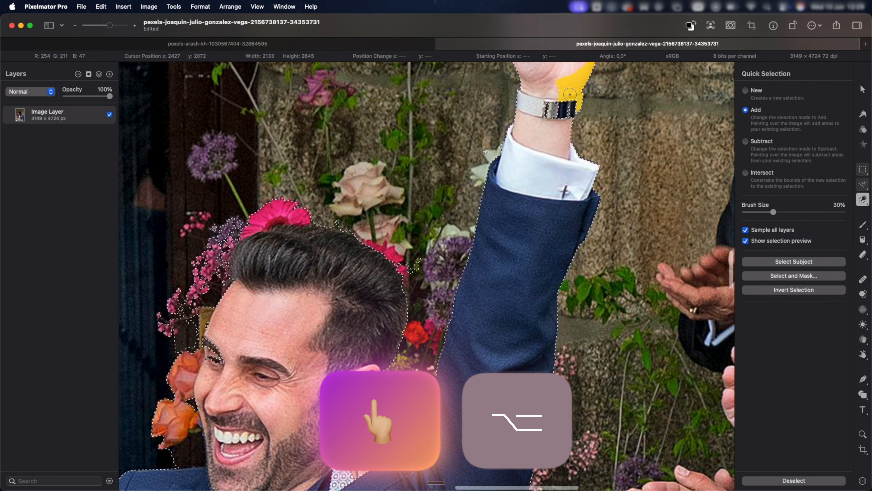
{"action": "scroll", "coordinate": [373, 157], "scroll_direction": "left", "scroll_amount": 5}
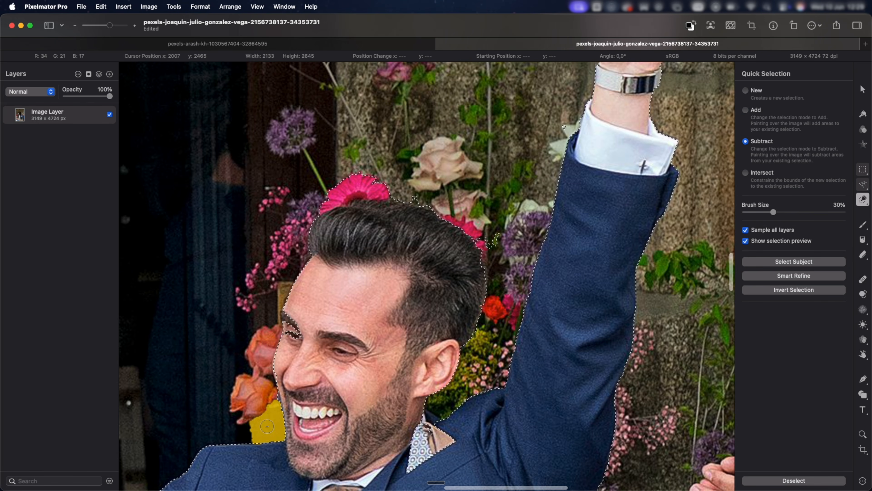
Subtract the confetti cannon and the hand holding it from the selection.
{"action": "scroll", "coordinate": [267, 426], "scroll_direction": "down", "scroll_amount": 10}
{"action": "scroll", "coordinate": [431, 354], "scroll_direction": "right", "scroll_amount": 5}
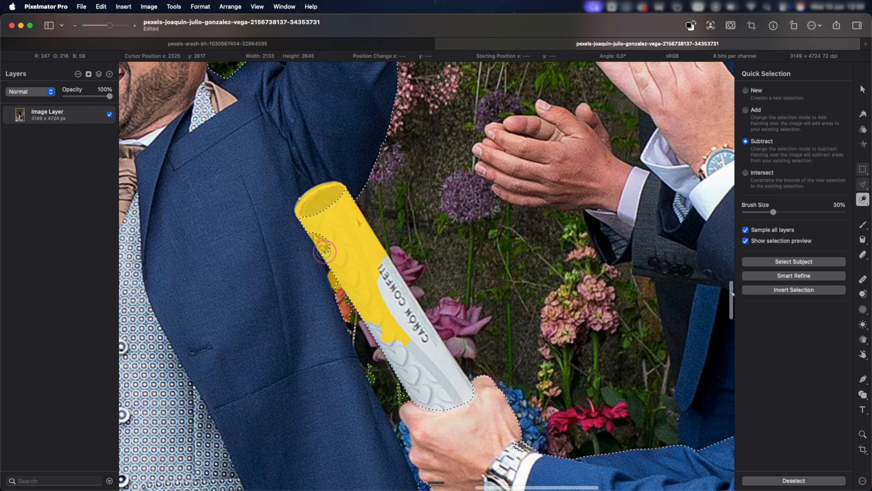
{"action": "scroll", "coordinate": [324, 252], "scroll_direction": "down", "scroll_amount": 5}
{"action": "scroll", "coordinate": [323, 252], "scroll_direction": "right", "scroll_amount": 4}
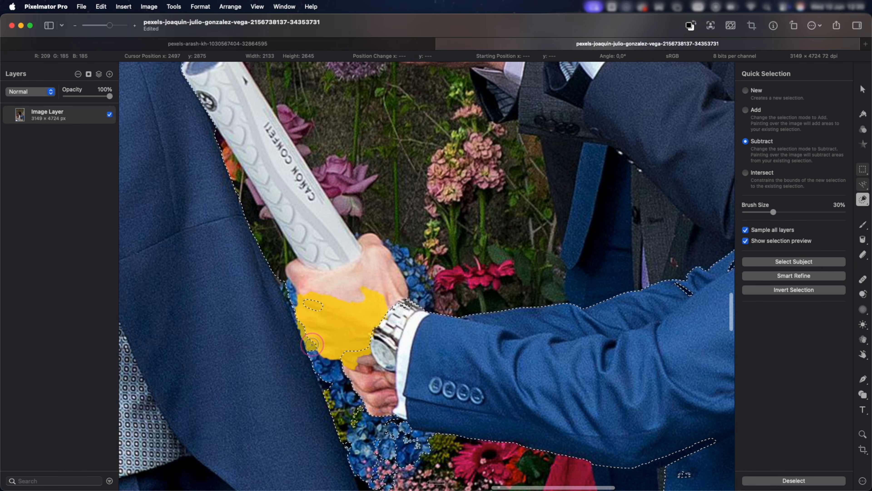
Add the bride's face and the stems and white flowers of her raised bouquet to the selection.
{"action": "scroll", "coordinate": [312, 344], "scroll_direction": "down", "scroll_amount": 10}
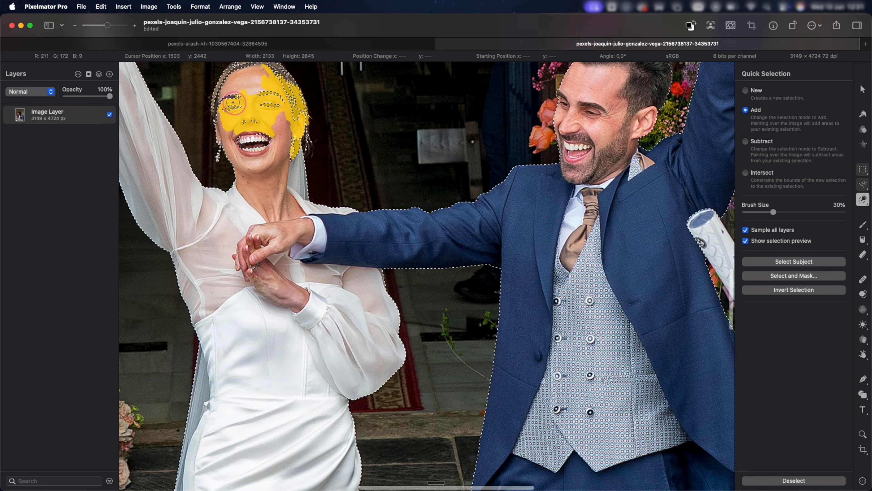
{"action": "scroll", "coordinate": [263, 262], "scroll_direction": "up", "scroll_amount": 5}
{"action": "scroll", "coordinate": [221, 171], "scroll_direction": "up", "scroll_amount": 5}
{"action": "scroll", "coordinate": [220, 171], "scroll_direction": "left", "scroll_amount": 4}
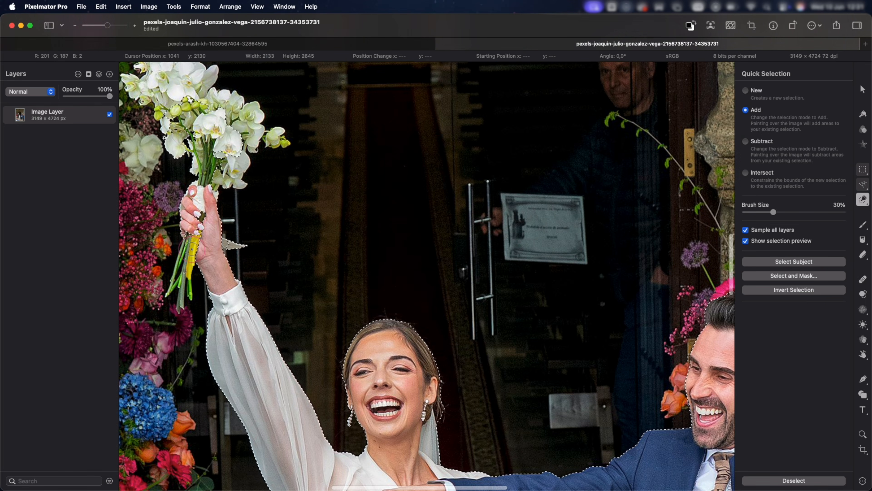
{"action": "scroll", "coordinate": [241, 154], "scroll_direction": "up", "scroll_amount": 5}
{"action": "scroll", "coordinate": [206, 165], "scroll_direction": "left", "scroll_amount": 1}
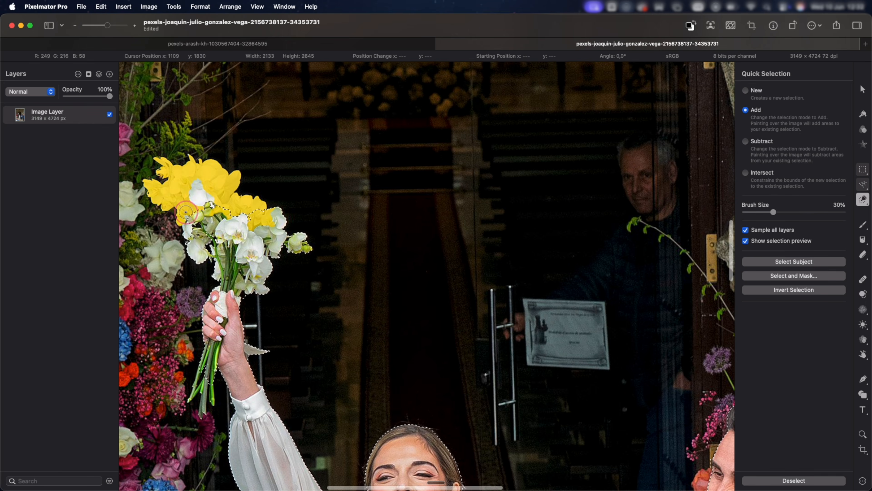
Add the missing green stem and the petals beside it inside the bouquet to the selection.
{"action": "scroll", "coordinate": [218, 243], "scroll_direction": "up", "scroll_amount": 5}
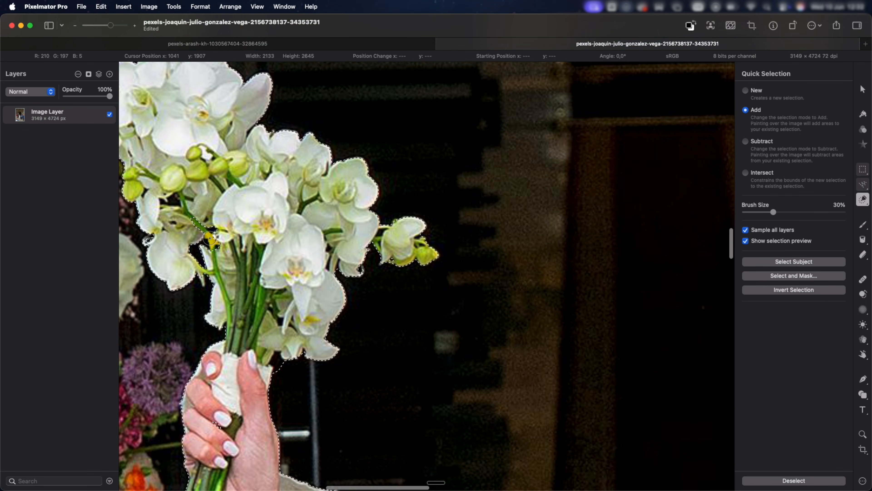
{"action": "scroll", "coordinate": [210, 238], "scroll_direction": "up", "scroll_amount": 5}
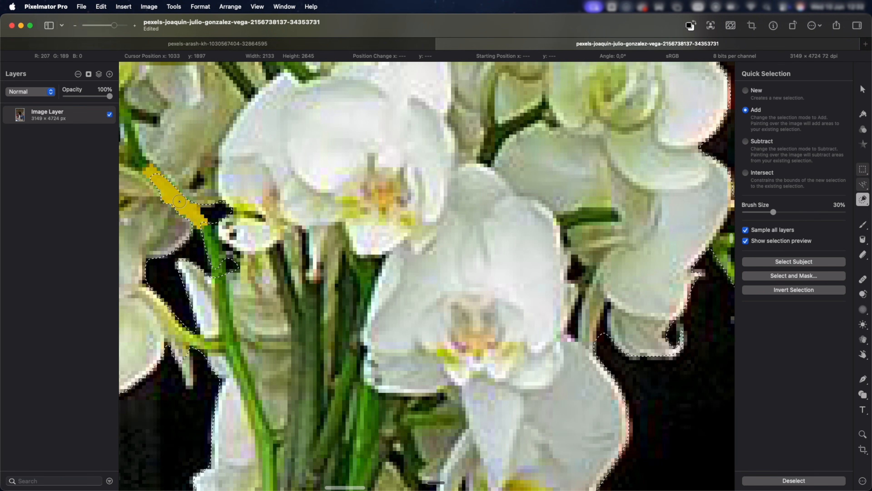
{"action": "scroll", "coordinate": [218, 274], "scroll_direction": "down", "scroll_amount": 10}
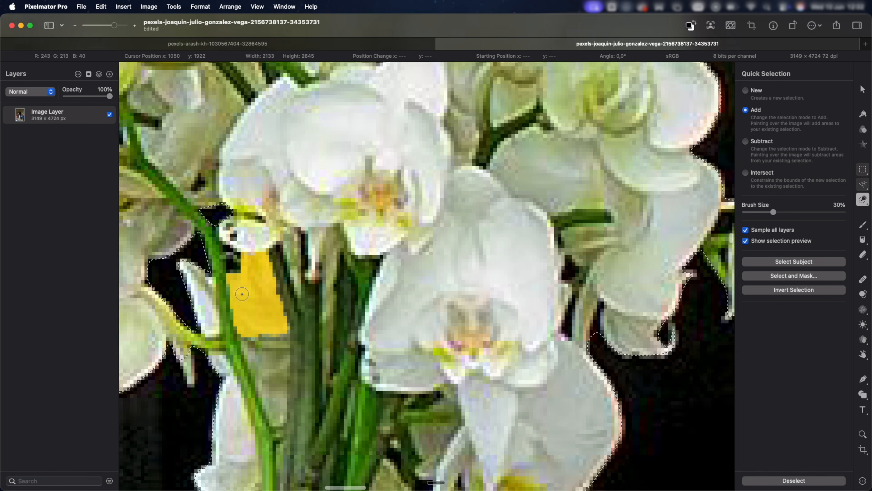
{"action": "scroll", "coordinate": [243, 295], "scroll_direction": "down", "scroll_amount": 2}
{"action": "scroll", "coordinate": [242, 294], "scroll_direction": "up", "scroll_amount": 5}
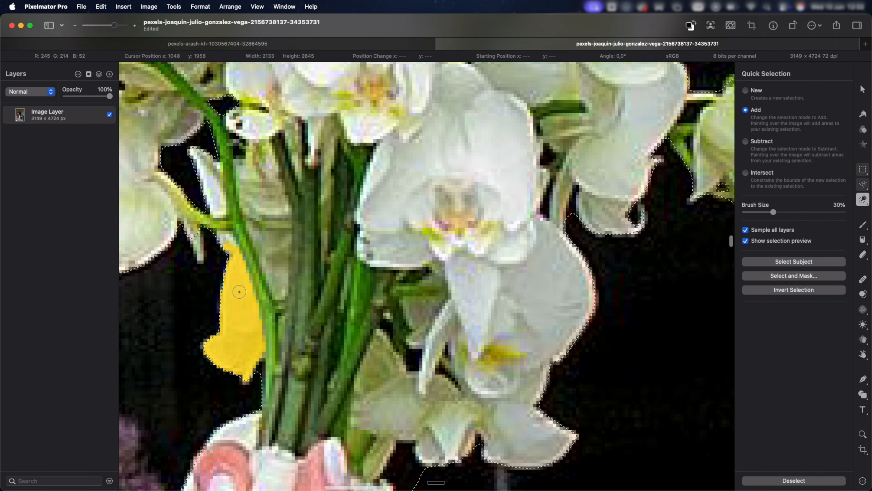
Soften the selection edge by 18% with Select and Mask, and copy the selected couple onto a new layer.
{"action": "key", "text": "super+0"}
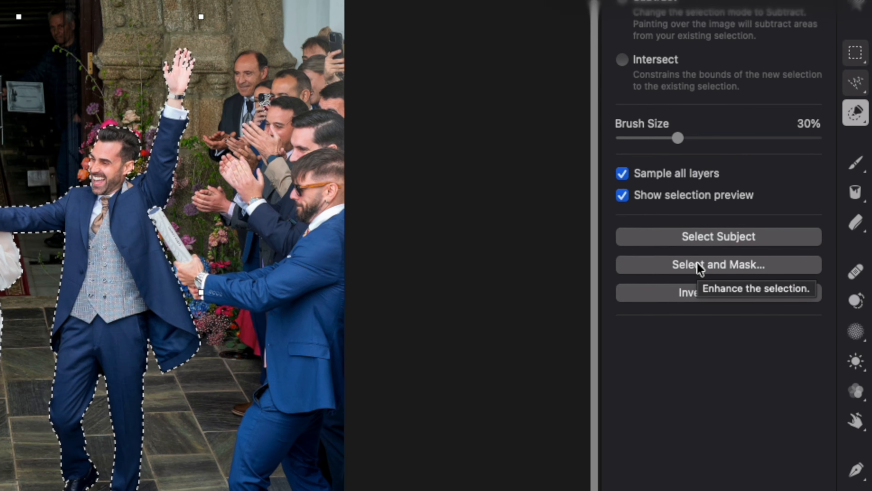
{"action": "left_click", "coordinate": [785, 276]}
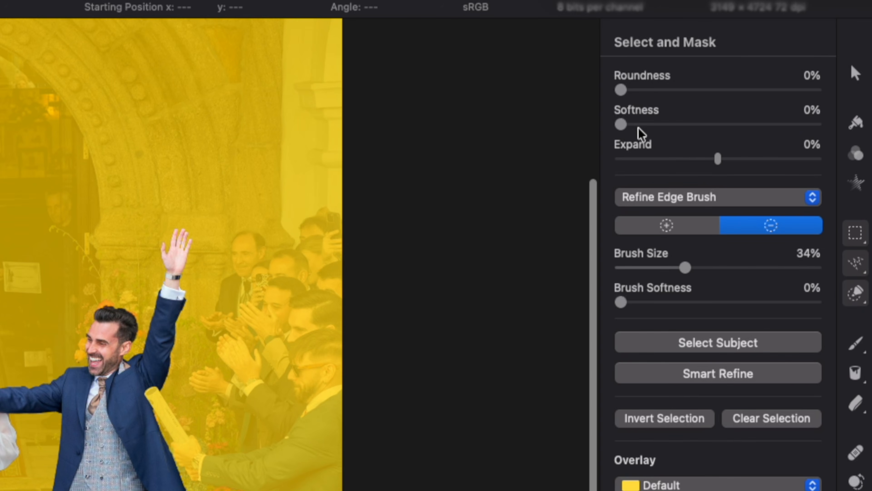
{"action": "left_click_drag", "start_coordinate": [632, 123], "coordinate": [718, 122]}
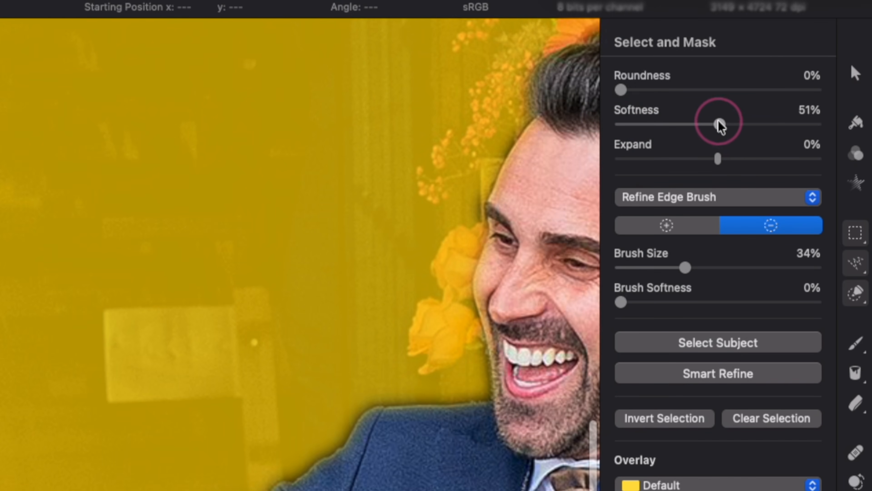
{"action": "left_click_drag", "start_coordinate": [656, 123], "coordinate": [655, 123]}
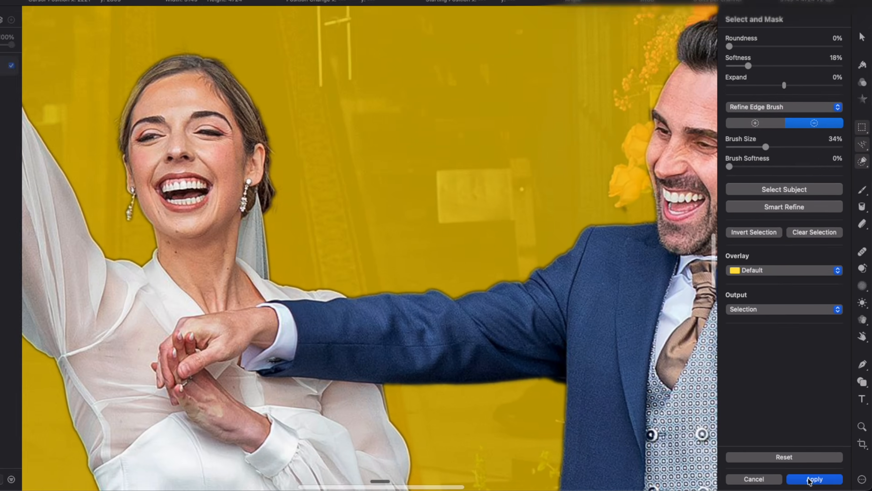
{"action": "left_click", "coordinate": [773, 469]}
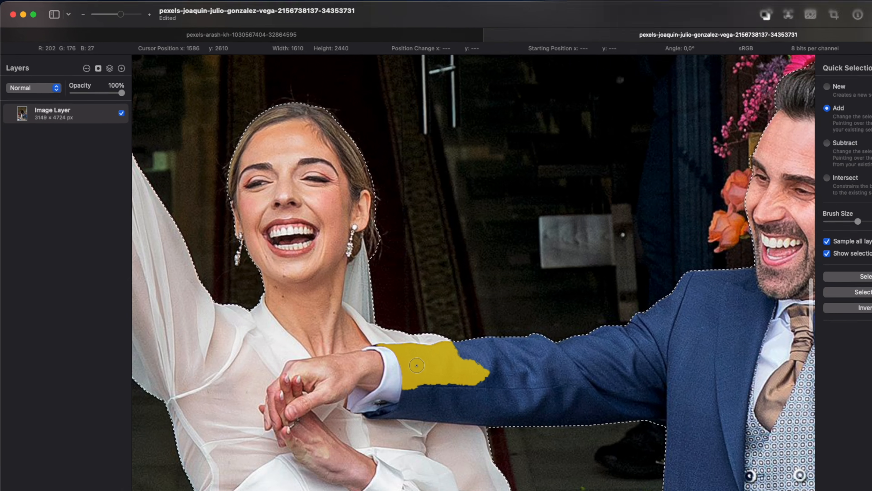
{"action": "key", "text": "super+j"}
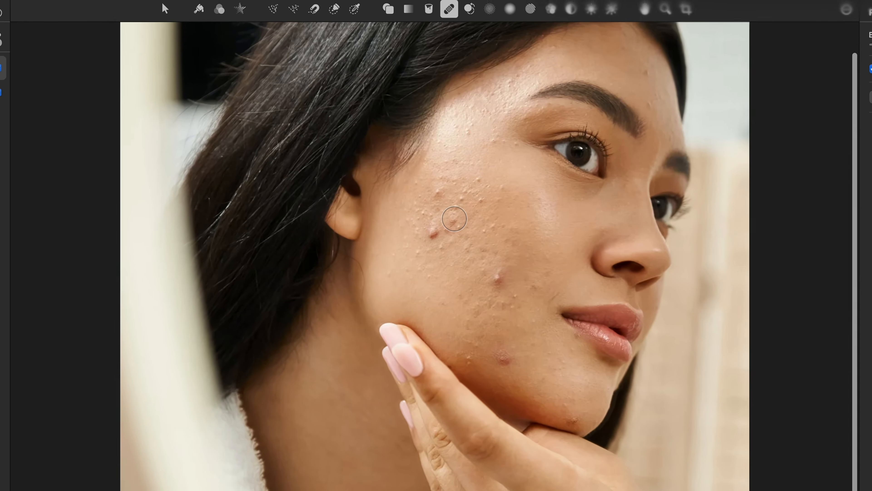
Repair the most prominent blemishes on the woman's cheek with the Repair tool.
{"action": "left_click", "coordinate": [434, 233]}
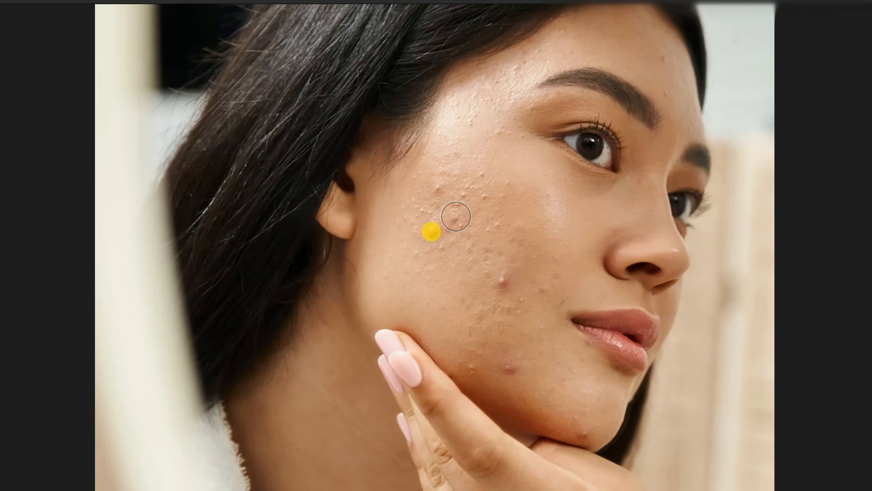
{"action": "left_click", "coordinate": [454, 219]}
{"action": "left_click", "coordinate": [439, 193]}
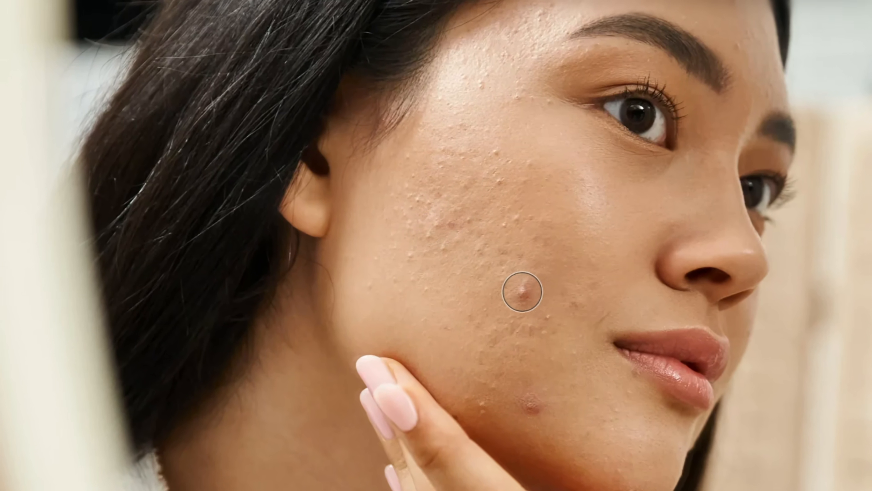
{"action": "left_click", "coordinate": [519, 289]}
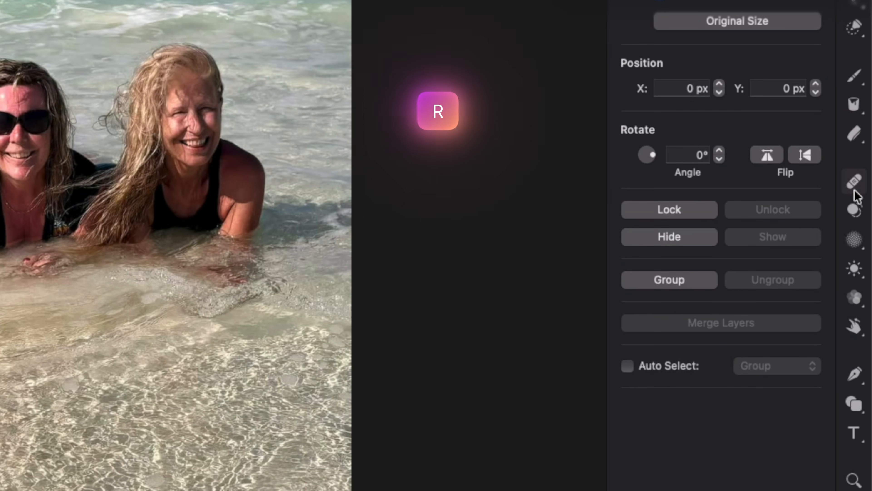
Remove the man standing in the sea behind the two women with the Repair tool at 9% brush size.
{"action": "mouse_move", "coordinate": [856, 196]}
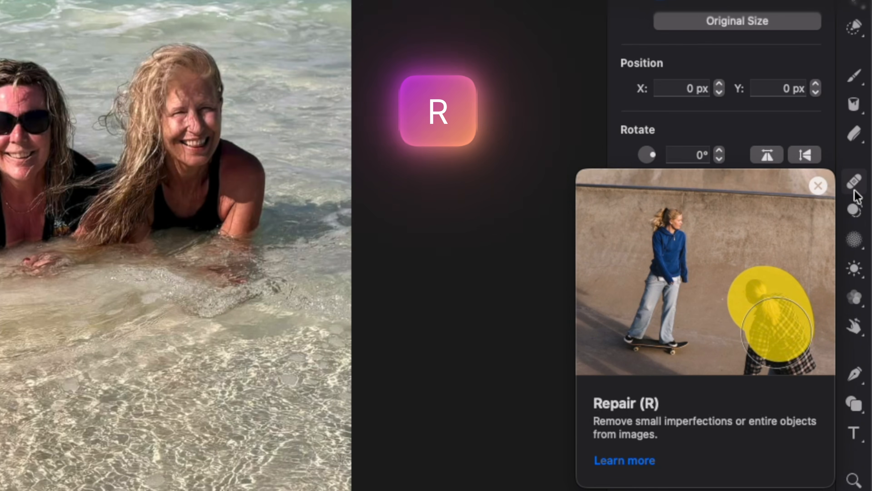
{"action": "left_click", "coordinate": [854, 191]}
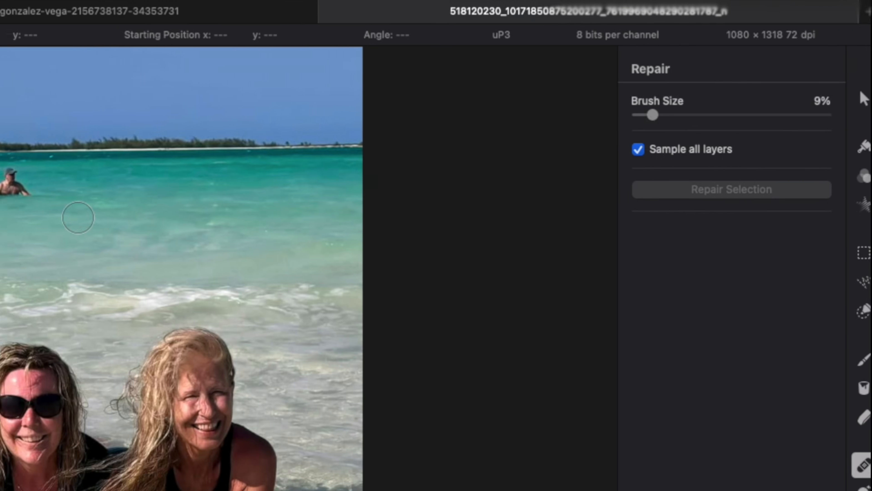
{"action": "left_click_drag", "start_coordinate": [24, 188], "coordinate": [7, 185]}
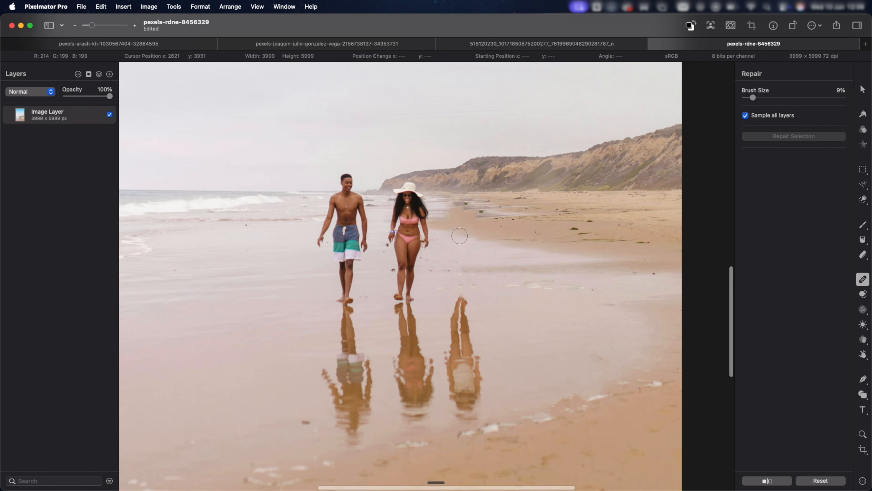
Remove the stray third reflection on the wet sand beside the walking couple with the Repair tool at 9% brush size.
{"action": "left_click_drag", "start_coordinate": [485, 241], "coordinate": [495, 260]}
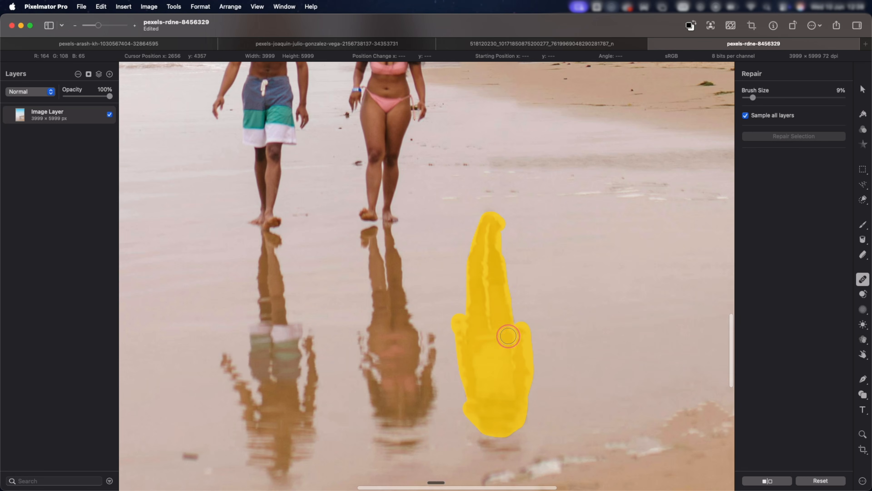
{"action": "left_click_drag", "start_coordinate": [508, 336], "coordinate": [508, 317]}
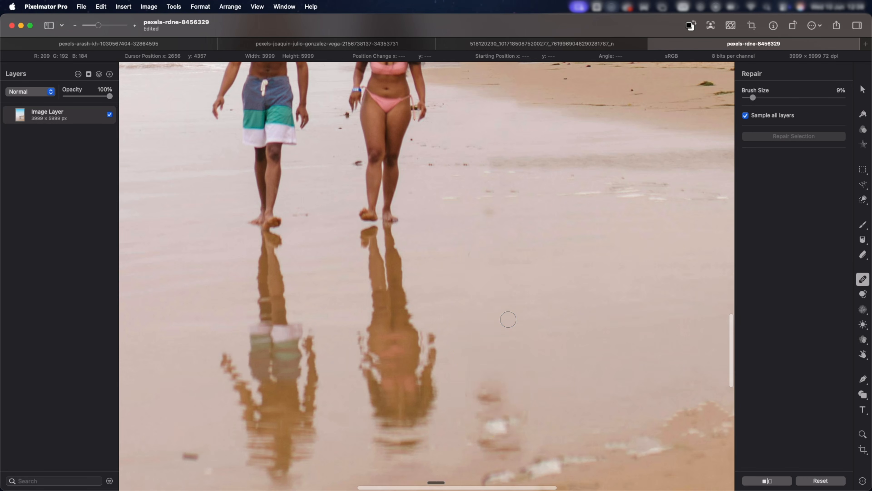
{"action": "scroll", "coordinate": [508, 318], "scroll_direction": "down", "scroll_amount": 5}
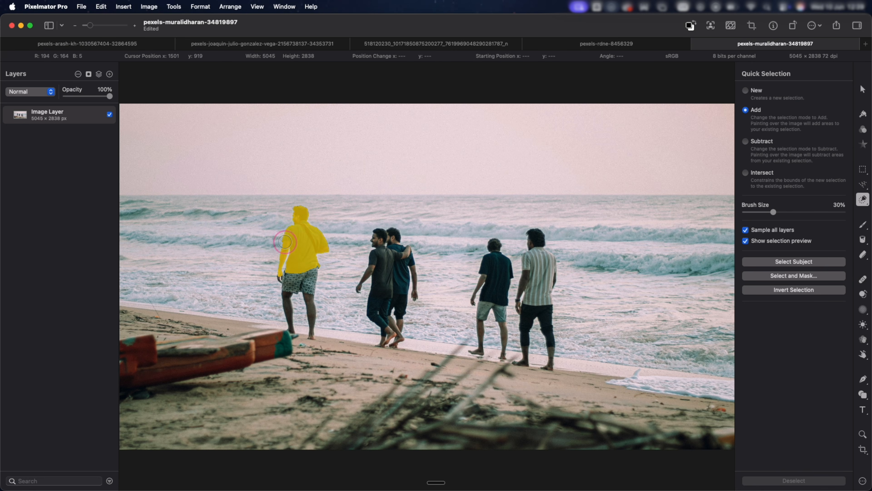
Add the three men around the middle pair to the selection, feet included, with a 30% Quick Selection brush, and switch to the Repair tool.
{"action": "left_click", "coordinate": [502, 331]}
{"action": "scroll", "coordinate": [484, 354], "scroll_direction": "up", "scroll_amount": 5}
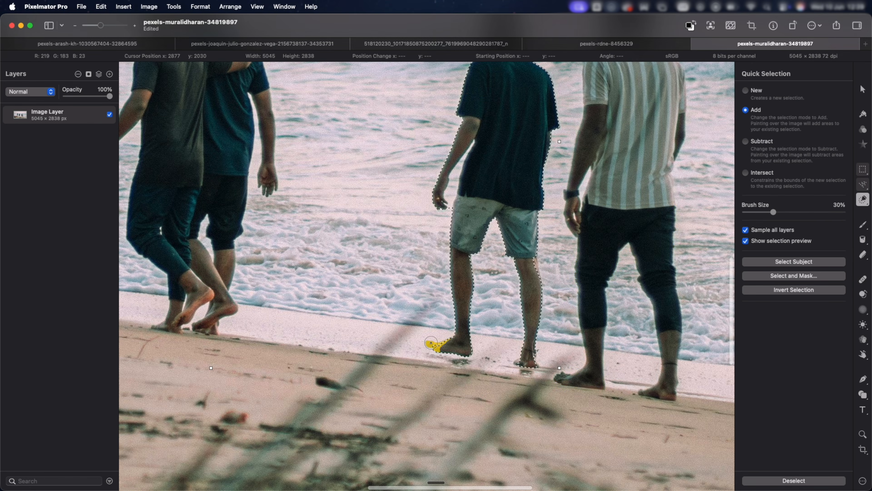
{"action": "left_click", "coordinate": [535, 365]}
{"action": "scroll", "coordinate": [588, 273], "scroll_direction": "down", "scroll_amount": 5}
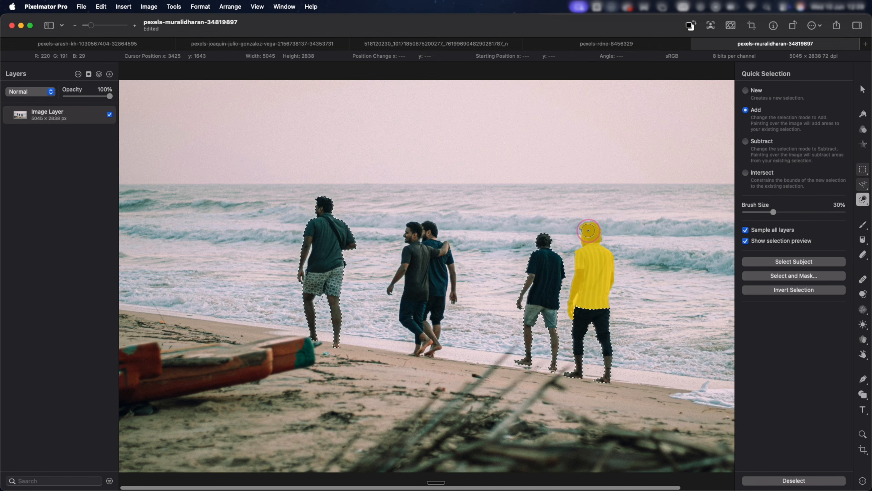
{"action": "left_click", "coordinate": [588, 231]}
{"action": "key", "text": "r"}
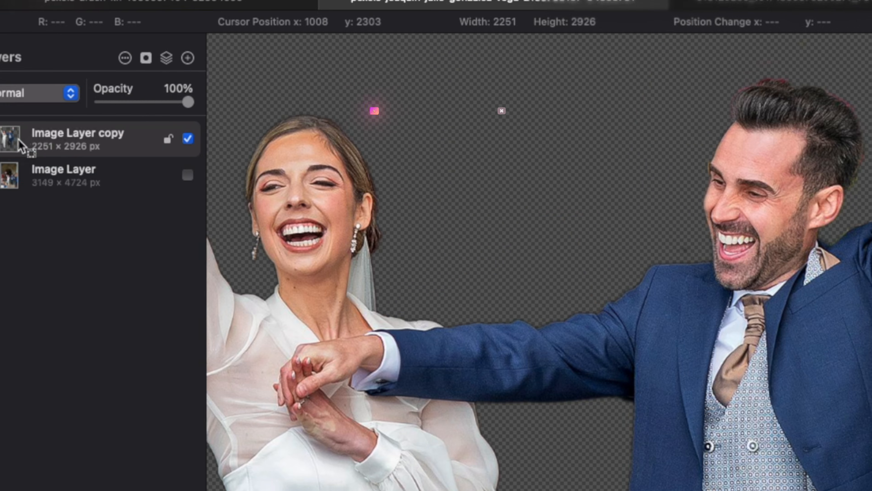
Load the cutout couple's layer outline as a selection, and add the notch under the groom's raised arm with Free Selection.
{"action": "left_click", "coordinate": [37, 149], "text": "super"}
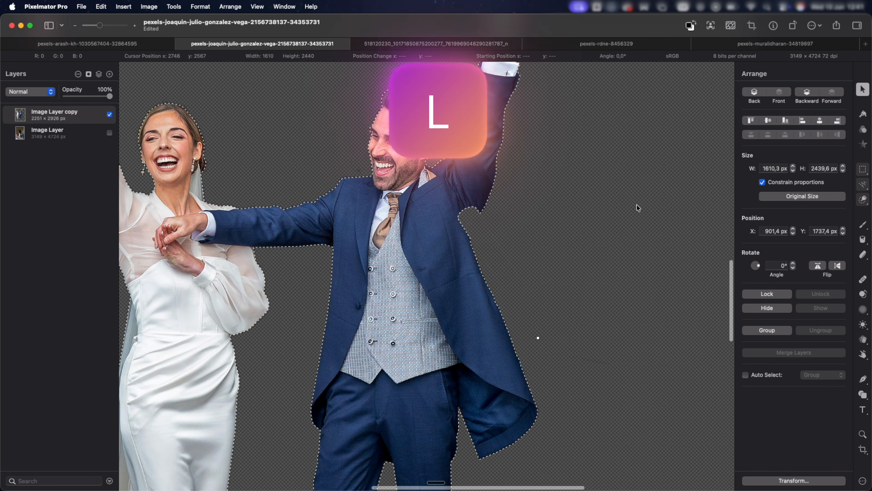
{"action": "left_click", "coordinate": [864, 187]}
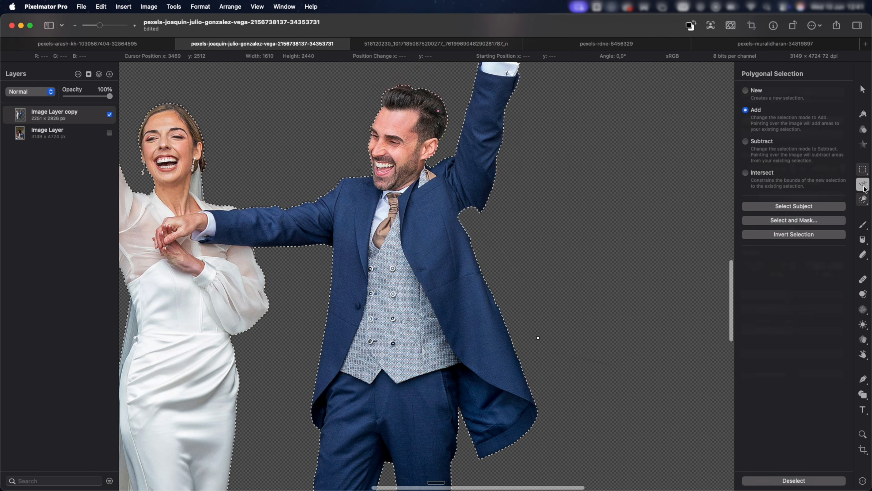
{"action": "left_click", "coordinate": [863, 185]}
{"action": "left_click", "coordinate": [823, 207]}
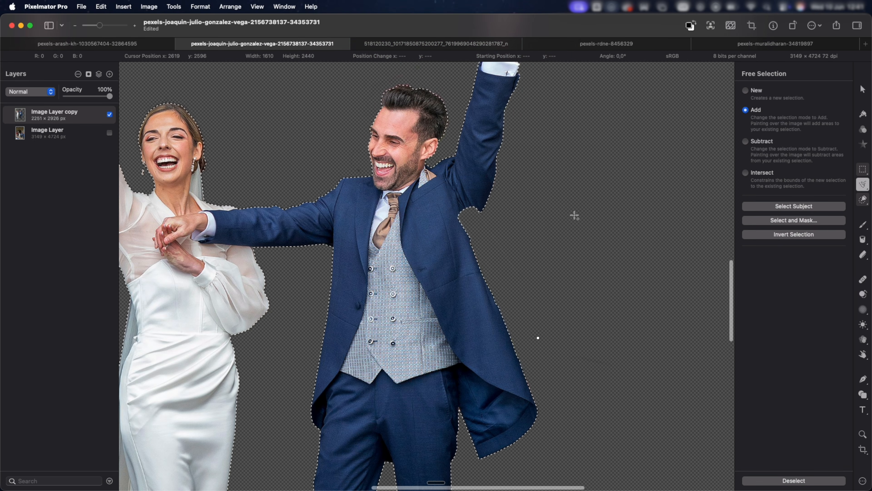
Repair the missing patch of the groom's jacket under his raised arm with the Repair tool at 42% brush size.
{"action": "key", "text": "r"}
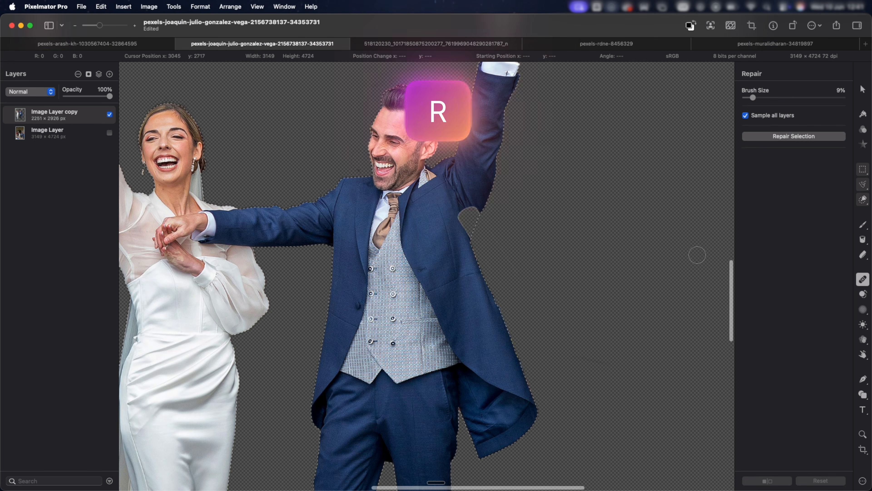
{"action": "scroll", "coordinate": [490, 214], "scroll_direction": "up", "scroll_amount": 5}
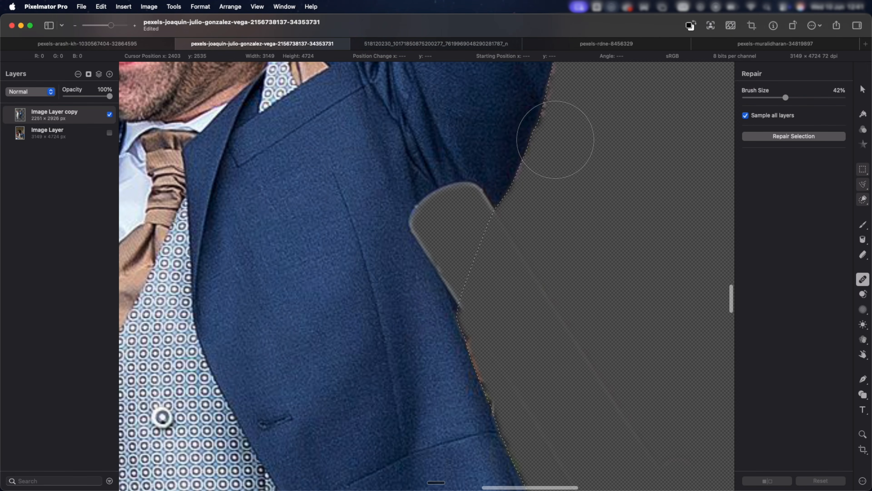
{"action": "mouse_move", "coordinate": [471, 173]}
{"action": "left_mouse_down"}
{"action": "mouse_move", "coordinate": [424, 219]}
{"action": "mouse_move", "coordinate": [432, 243]}
{"action": "left_mouse_up"}
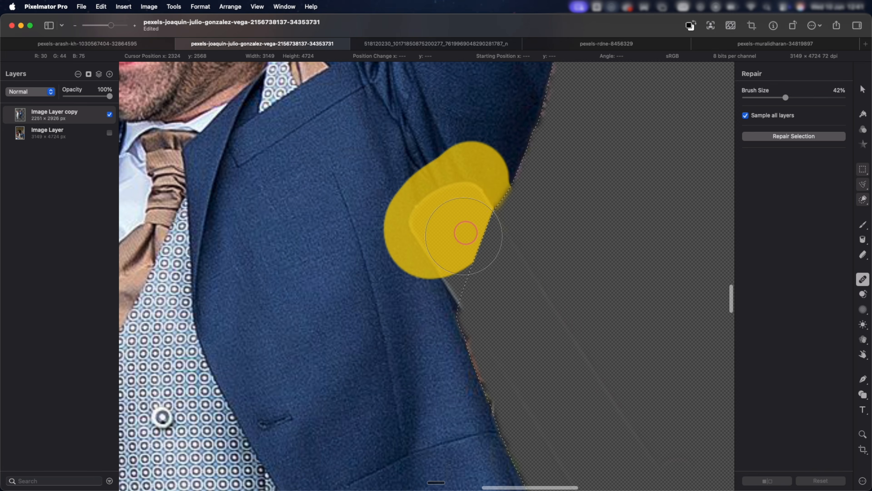
{"action": "left_click_drag", "start_coordinate": [455, 286], "coordinate": [452, 289]}
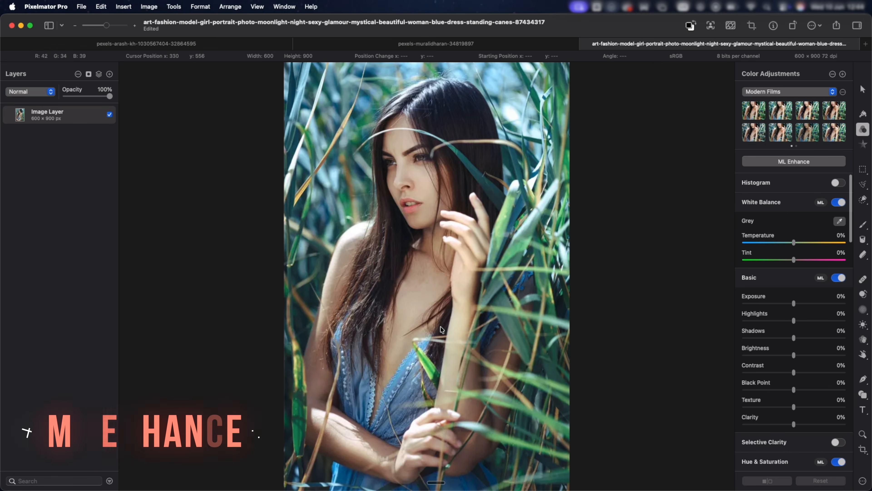
Apply ML Enhance to the portrait in the reeds, the coastal landscape and the photo of the couples playing in the sea.
{"action": "scroll", "coordinate": [441, 330], "scroll_direction": "up", "scroll_amount": 5}
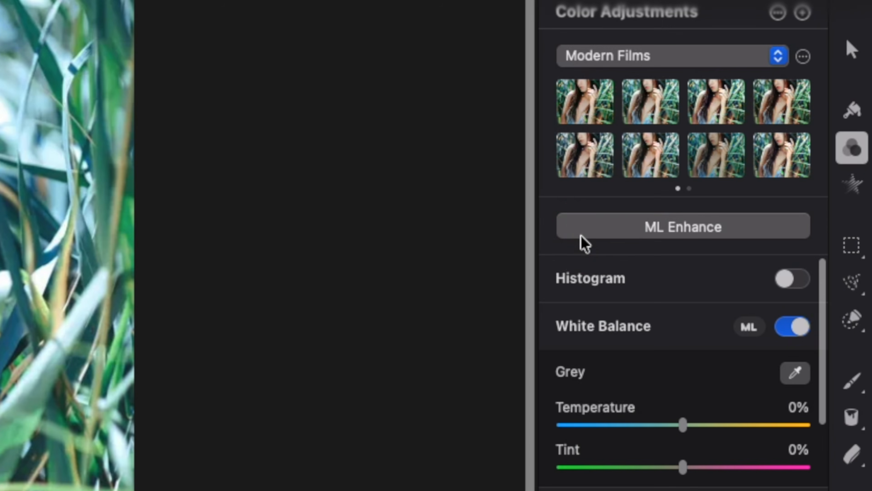
{"action": "left_click", "coordinate": [753, 164]}
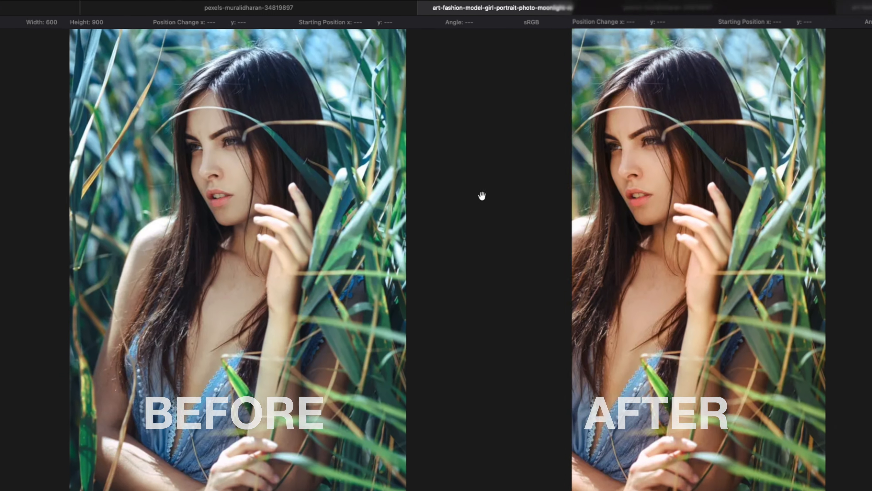
{"action": "left_click", "coordinate": [800, 164]}
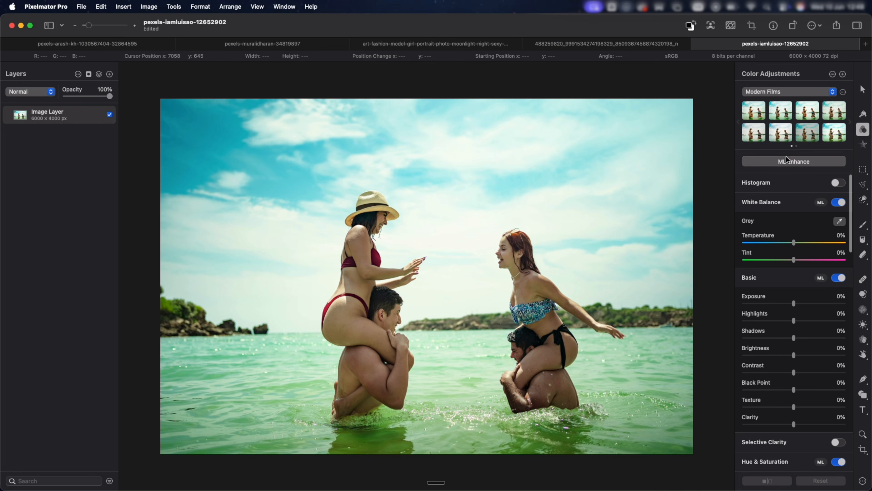
{"action": "left_click", "coordinate": [785, 162]}
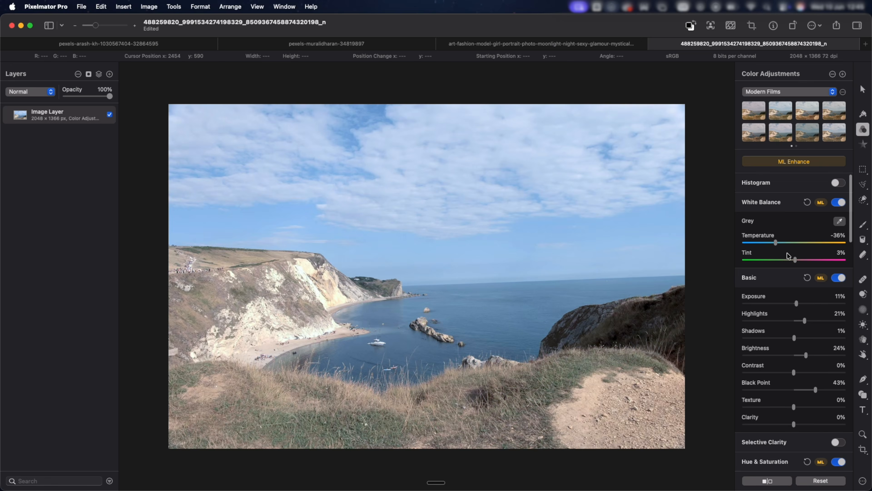
Darken the coastal photo with the RGB curve, lowering a shadow point and pulling a highlight point down to about in 186, out 158.
{"action": "scroll", "coordinate": [798, 378], "scroll_direction": "down", "scroll_amount": 10}
{"action": "scroll", "coordinate": [796, 392], "scroll_direction": "up", "scroll_amount": 5}
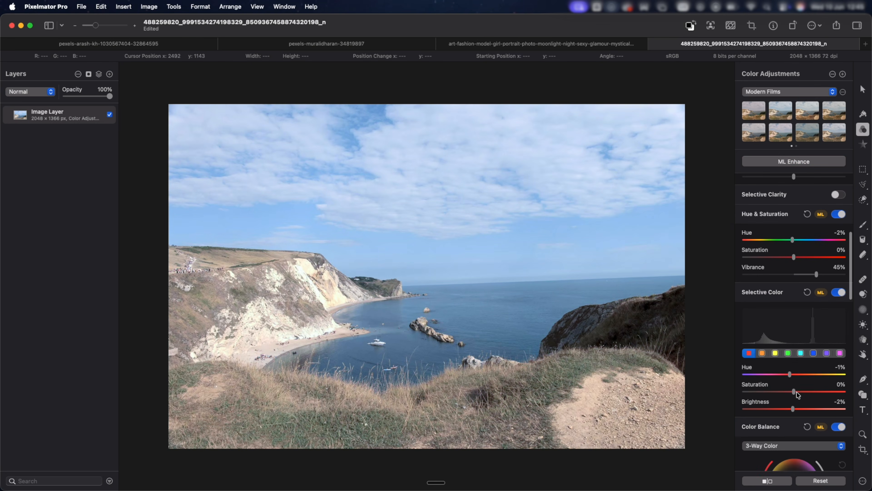
{"action": "scroll", "coordinate": [797, 378], "scroll_direction": "down", "scroll_amount": 10}
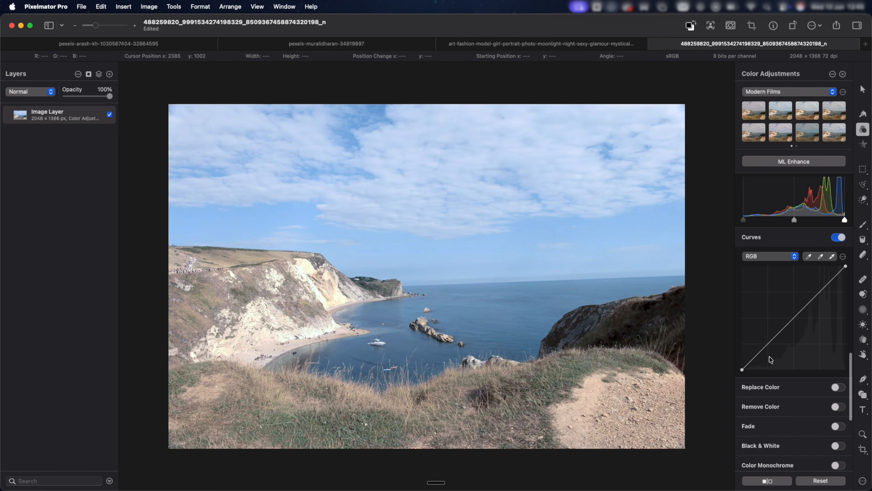
{"action": "left_click_drag", "start_coordinate": [768, 344], "coordinate": [770, 349]}
{"action": "left_click_drag", "start_coordinate": [818, 294], "coordinate": [819, 304]}
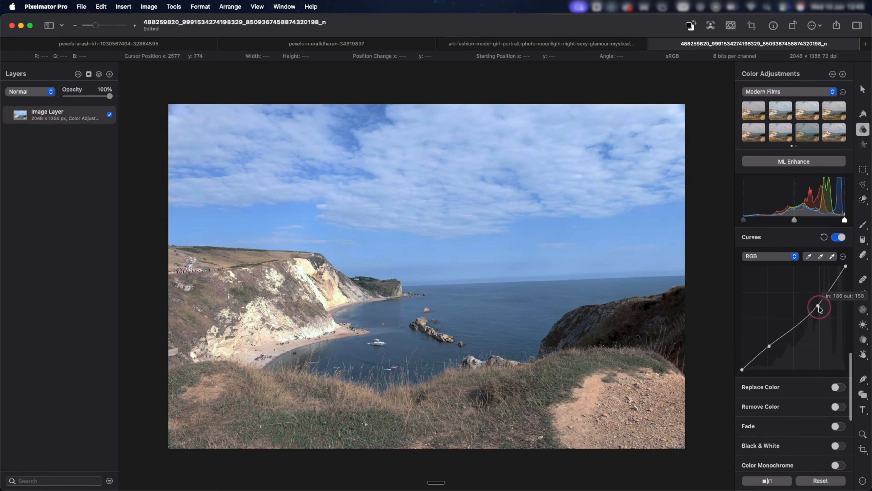
{"action": "left_click_drag", "start_coordinate": [769, 350], "coordinate": [765, 352]}
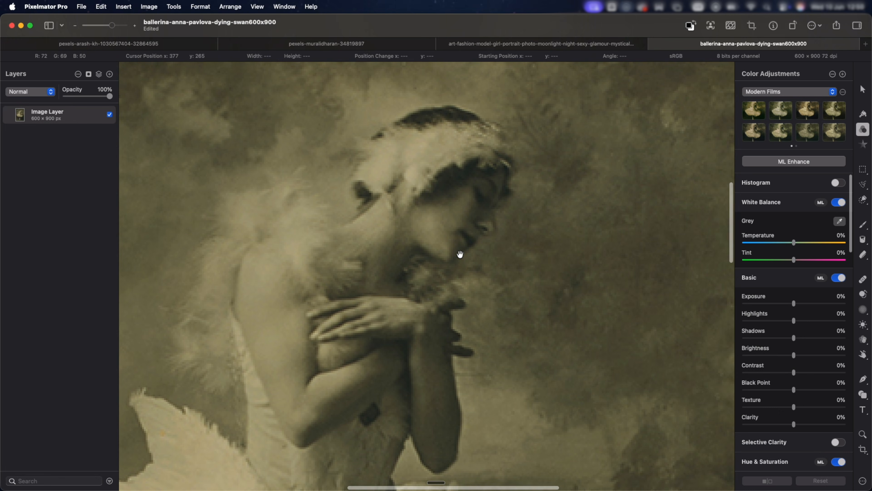
Upscale the vintage ballerina photo with Super Resolution.
{"action": "scroll", "coordinate": [458, 247], "scroll_direction": "down", "scroll_amount": 5}
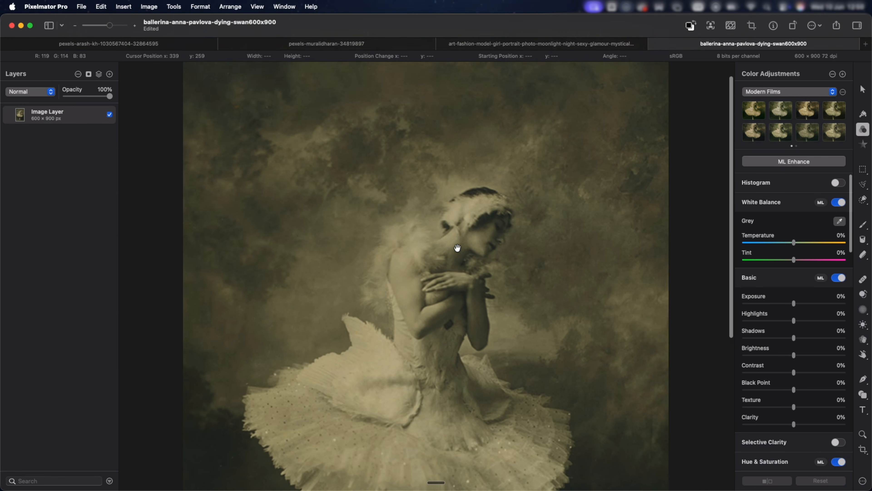
{"action": "scroll", "coordinate": [457, 248], "scroll_direction": "down", "scroll_amount": 3}
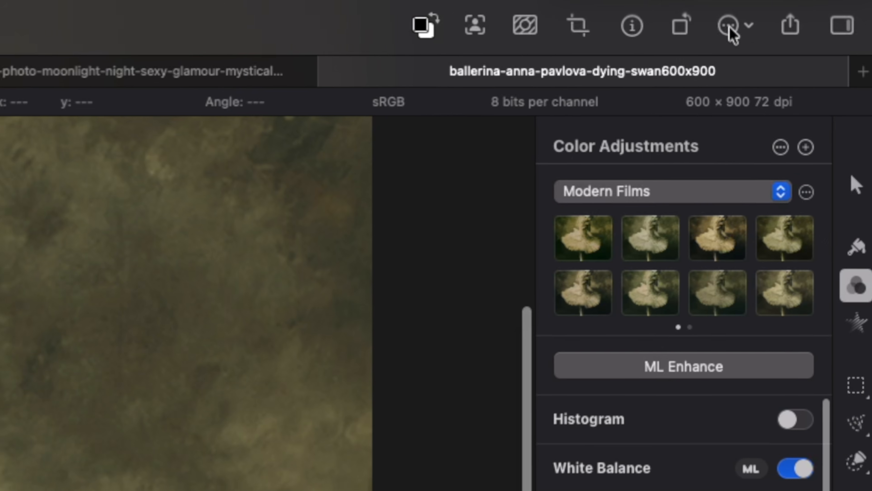
{"action": "left_click", "coordinate": [731, 32]}
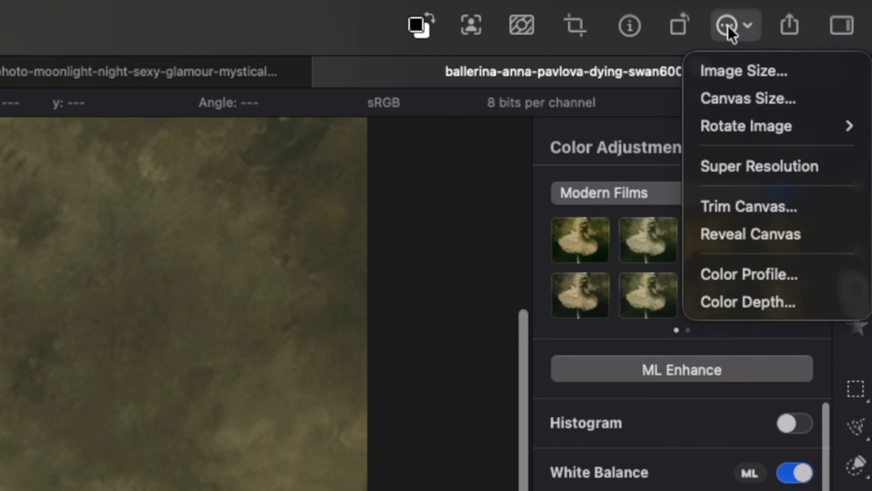
{"action": "left_click", "coordinate": [736, 167]}
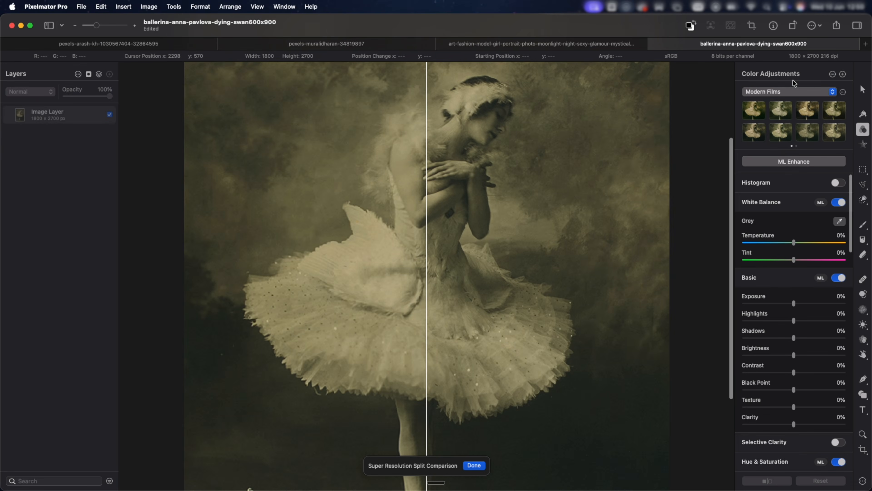
Examine the Super Resolution result across the dancer's body and tutu with the split comparison divider, and finish the comparison.
{"action": "left_click_drag", "start_coordinate": [455, 256], "coordinate": [477, 255]}
{"action": "scroll", "coordinate": [456, 165], "scroll_direction": "up", "scroll_amount": 5}
{"action": "scroll", "coordinate": [456, 165], "scroll_direction": "up", "scroll_amount": 5}
{"action": "left_click_drag", "start_coordinate": [432, 151], "coordinate": [146, 189]}
{"action": "scroll", "coordinate": [445, 266], "scroll_direction": "down", "scroll_amount": 5}
{"action": "scroll", "coordinate": [445, 266], "scroll_direction": "up", "scroll_amount": 5}
{"action": "scroll", "coordinate": [446, 266], "scroll_direction": "down", "scroll_amount": 3}
{"action": "left_click_drag", "start_coordinate": [343, 256], "coordinate": [244, 248]}
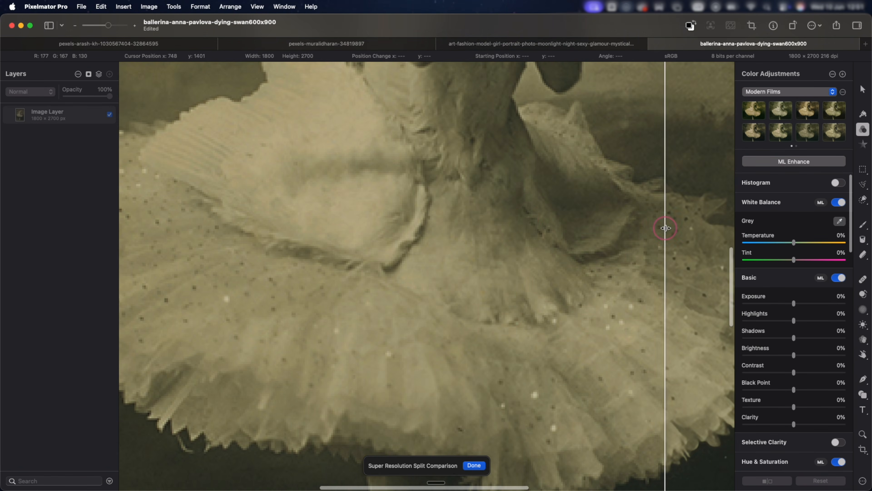
{"action": "left_click_drag", "start_coordinate": [666, 228], "coordinate": [691, 230]}
{"action": "scroll", "coordinate": [471, 377], "scroll_direction": "down", "scroll_amount": 5}
{"action": "scroll", "coordinate": [471, 377], "scroll_direction": "up", "scroll_amount": 5}
{"action": "left_click_drag", "start_coordinate": [607, 316], "coordinate": [189, 309]}
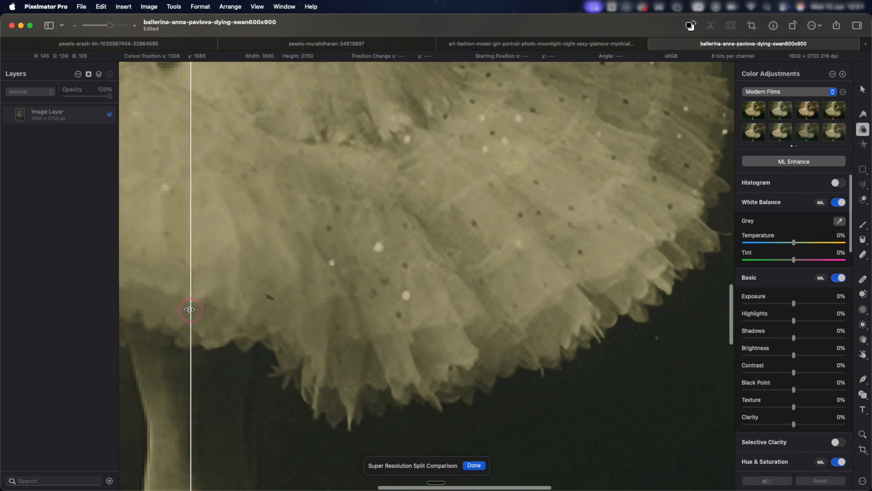
{"action": "left_click", "coordinate": [474, 465]}
{"action": "scroll", "coordinate": [370, 253], "scroll_direction": "down", "scroll_amount": 2}
{"action": "scroll", "coordinate": [370, 253], "scroll_direction": "up", "scroll_amount": 2}
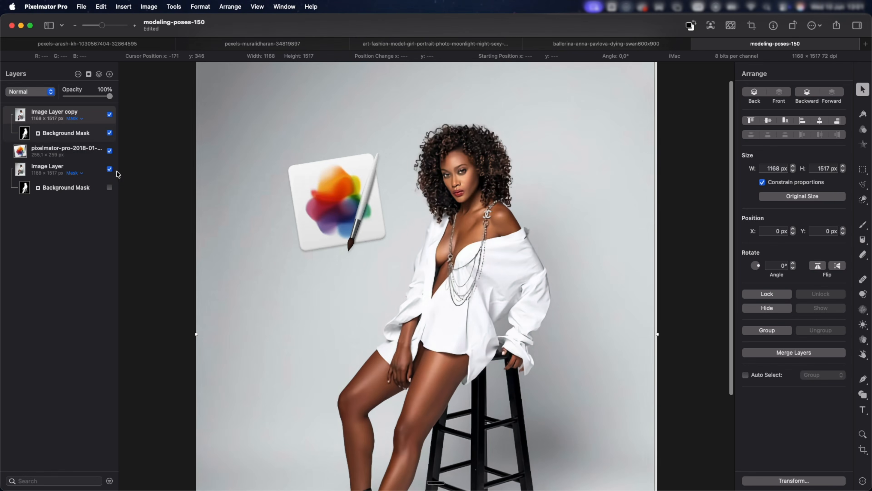
Transform the paintbrush logo layer with the Super Resolution algorithm, enlarging it and repositioning it behind the seated model.
{"action": "left_click", "coordinate": [83, 159]}
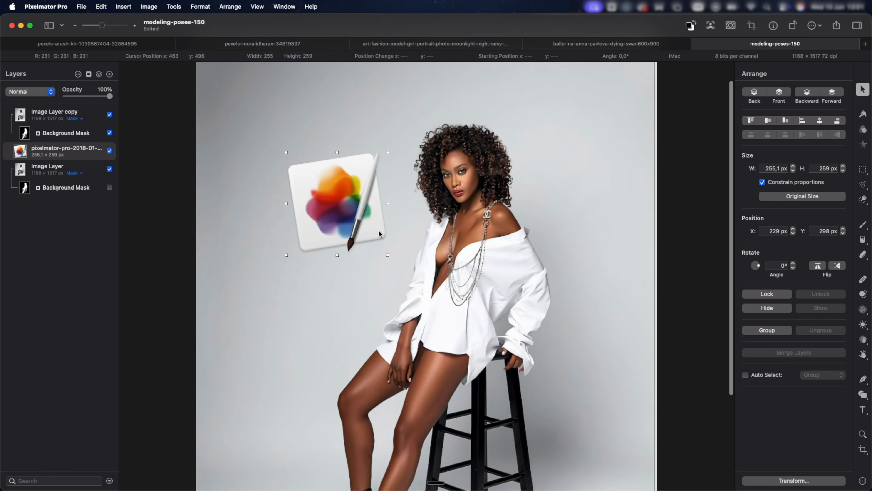
{"action": "key", "text": "cmd+t"}
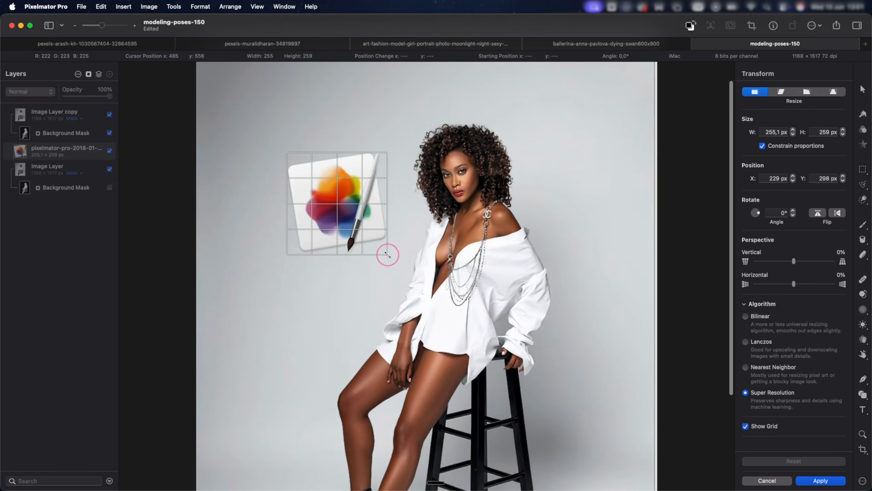
{"action": "left_click_drag", "start_coordinate": [389, 254], "coordinate": [507, 343]}
{"action": "left_click_drag", "start_coordinate": [463, 303], "coordinate": [414, 331]}
{"action": "left_click_drag", "start_coordinate": [428, 179], "coordinate": [458, 148]}
{"action": "left_click_drag", "start_coordinate": [407, 236], "coordinate": [394, 236]}
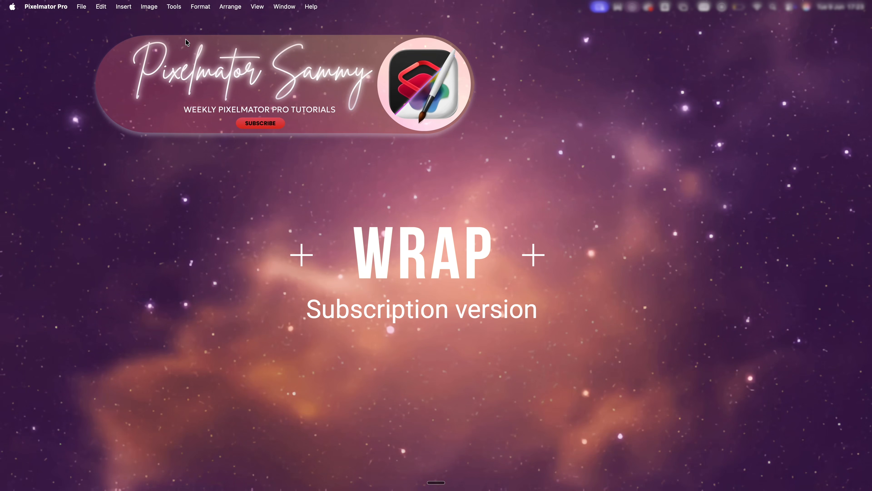
Create a new document from the Mug mockup template in the Packaging mockups.
{"action": "left_click", "coordinate": [81, 7]}
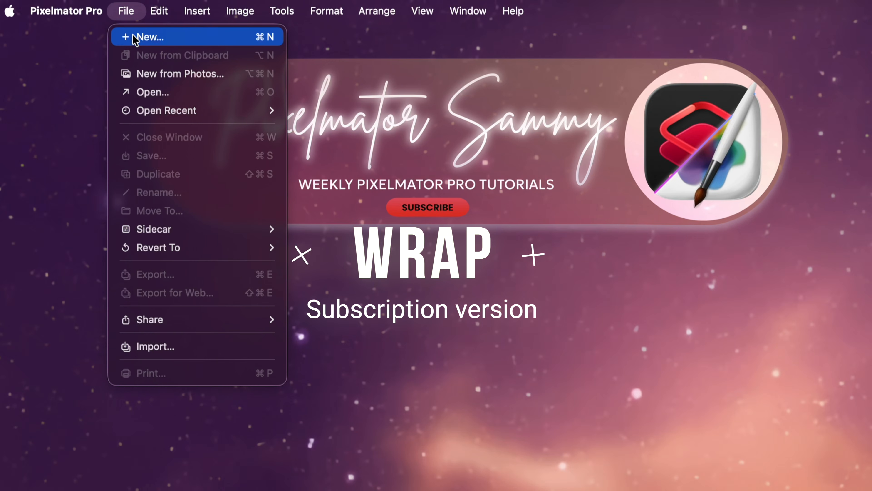
{"action": "left_click", "coordinate": [135, 37]}
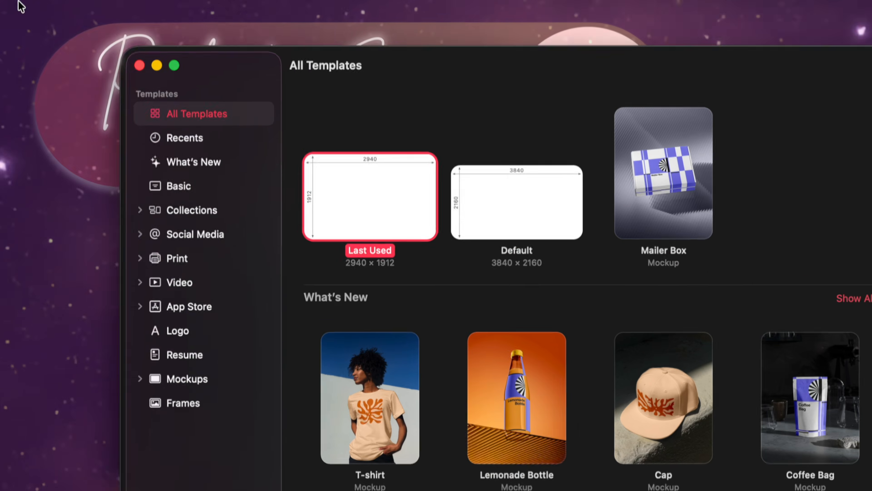
{"action": "left_click", "coordinate": [25, 337]}
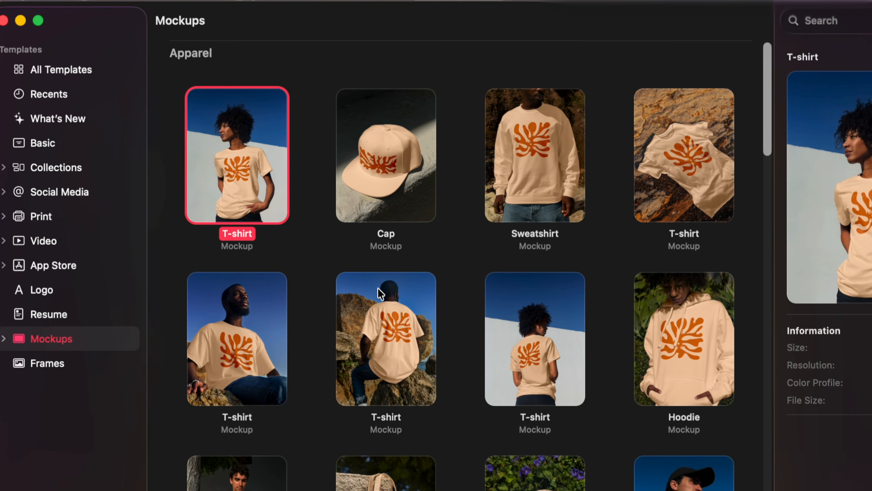
{"action": "scroll", "coordinate": [483, 314], "scroll_direction": "down", "scroll_amount": 10}
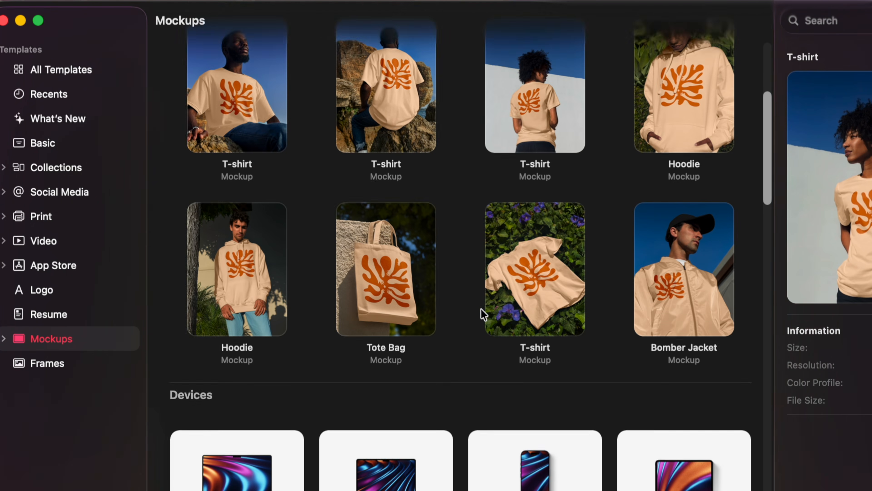
{"action": "scroll", "coordinate": [483, 313], "scroll_direction": "down", "scroll_amount": 14}
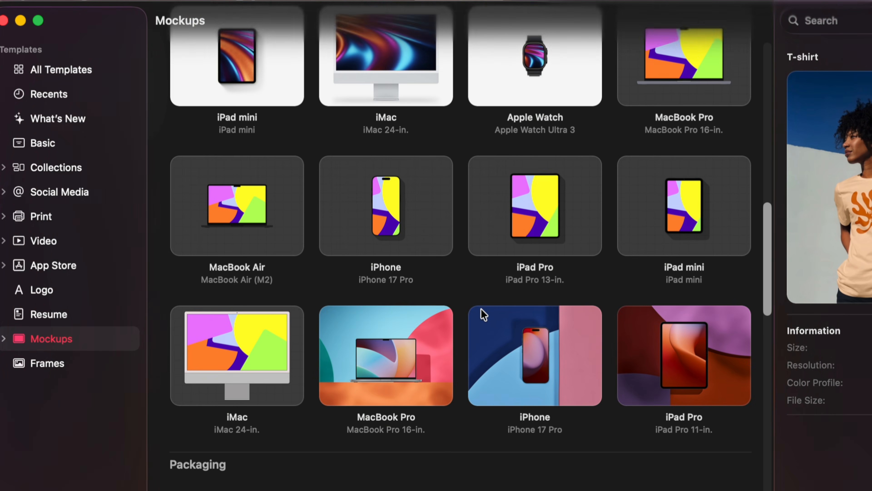
{"action": "scroll", "coordinate": [482, 313], "scroll_direction": "down", "scroll_amount": 15}
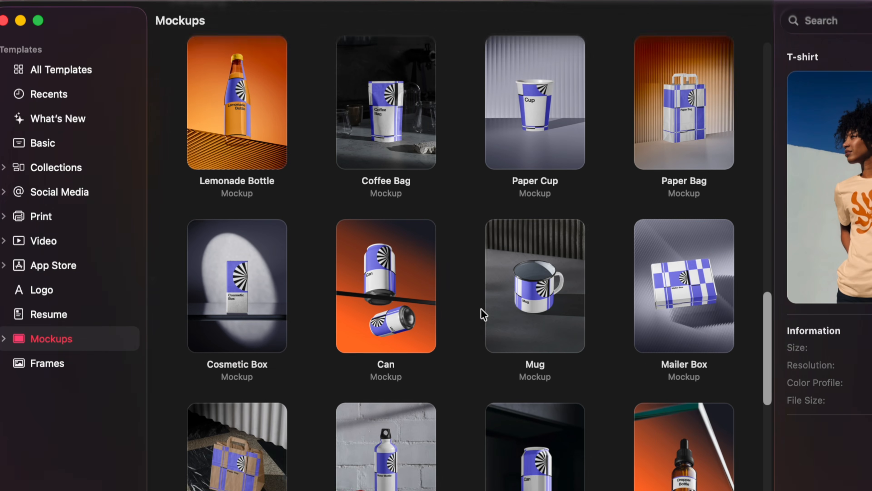
{"action": "scroll", "coordinate": [483, 313], "scroll_direction": "down", "scroll_amount": 15}
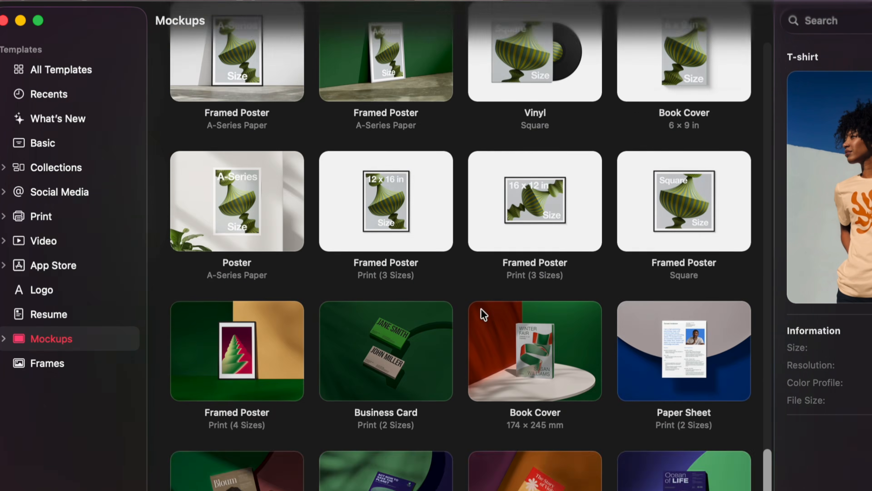
{"action": "scroll", "coordinate": [484, 313], "scroll_direction": "up", "scroll_amount": 20}
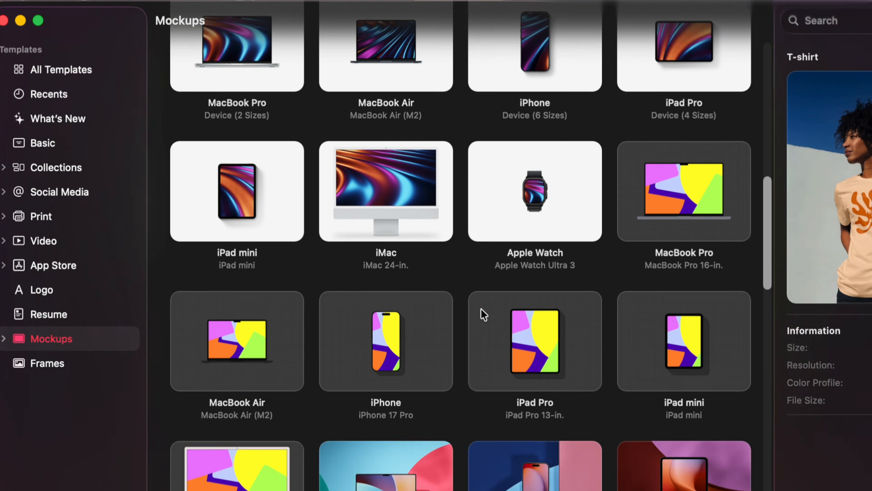
{"action": "scroll", "coordinate": [484, 313], "scroll_direction": "down", "scroll_amount": 10}
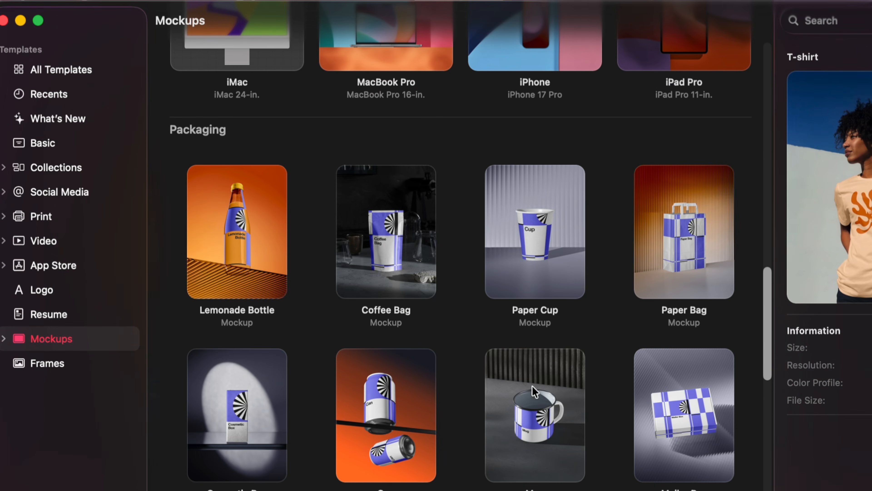
{"action": "left_click", "coordinate": [553, 424]}
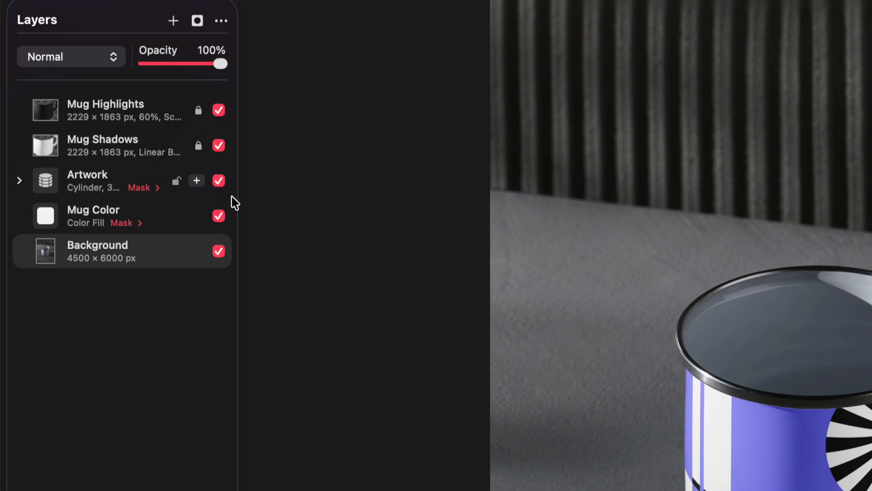
Replace the media placeholder inside the Artwork group with BANNER.png, using Scale to Fit.
{"action": "left_click", "coordinate": [90, 181]}
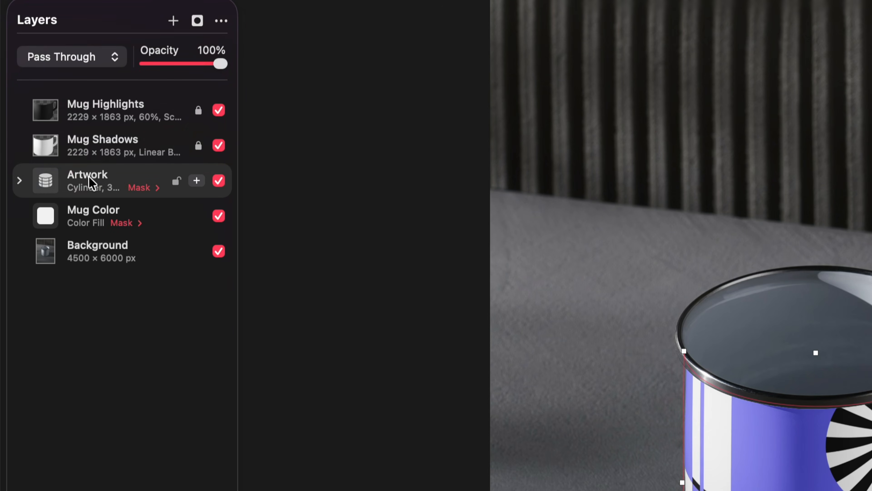
{"action": "left_click", "coordinate": [20, 182]}
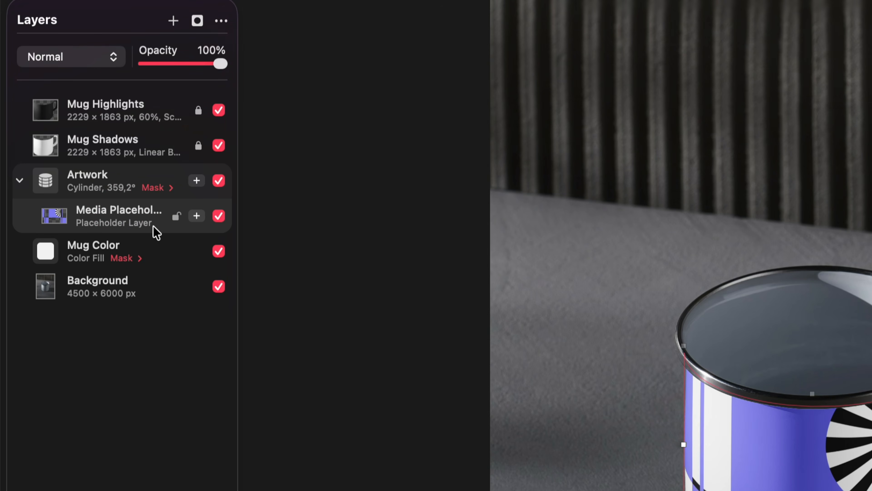
{"action": "left_click", "coordinate": [197, 217]}
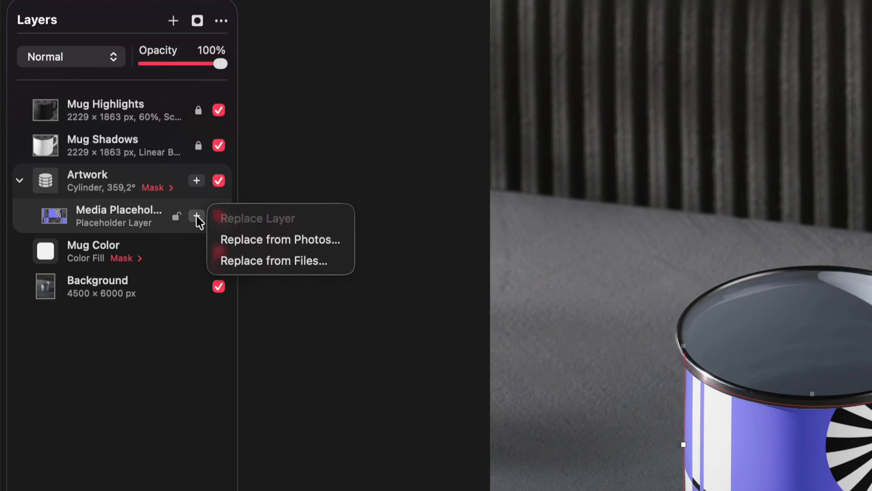
{"action": "left_click", "coordinate": [279, 269]}
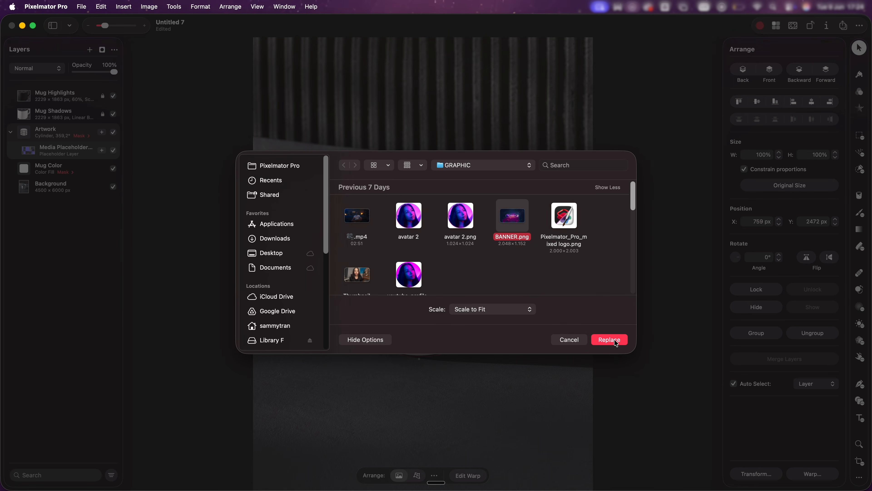
{"action": "left_click", "coordinate": [615, 340]}
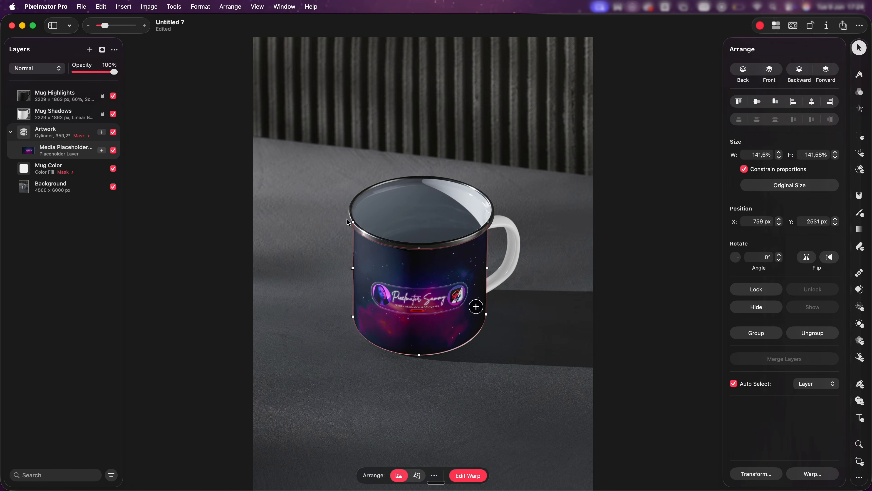
Enlarge the banner artwork proportionally to about 254% and reposition it so its logo strip spans the mug's front.
{"action": "left_click_drag", "start_coordinate": [353, 222], "coordinate": [210, 129]}
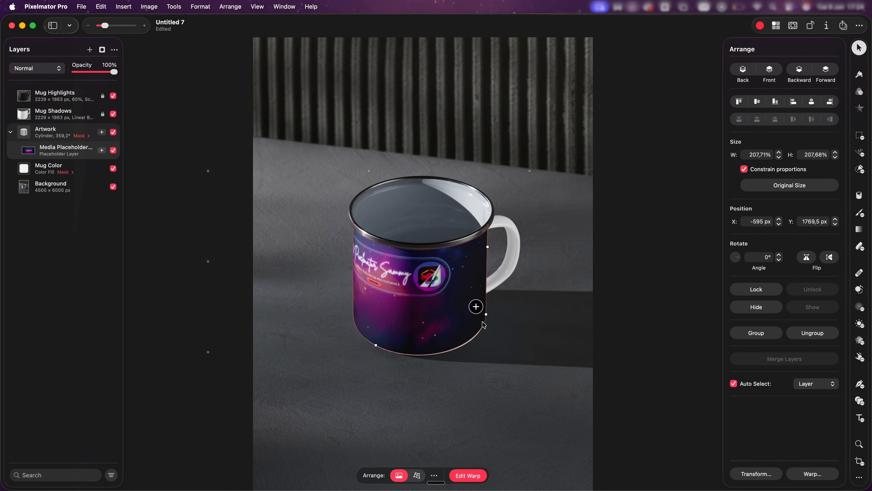
{"action": "left_click_drag", "start_coordinate": [497, 327], "coordinate": [648, 431]}
{"action": "left_click_drag", "start_coordinate": [407, 274], "coordinate": [443, 304]}
{"action": "left_click_drag", "start_coordinate": [657, 428], "coordinate": [605, 396]}
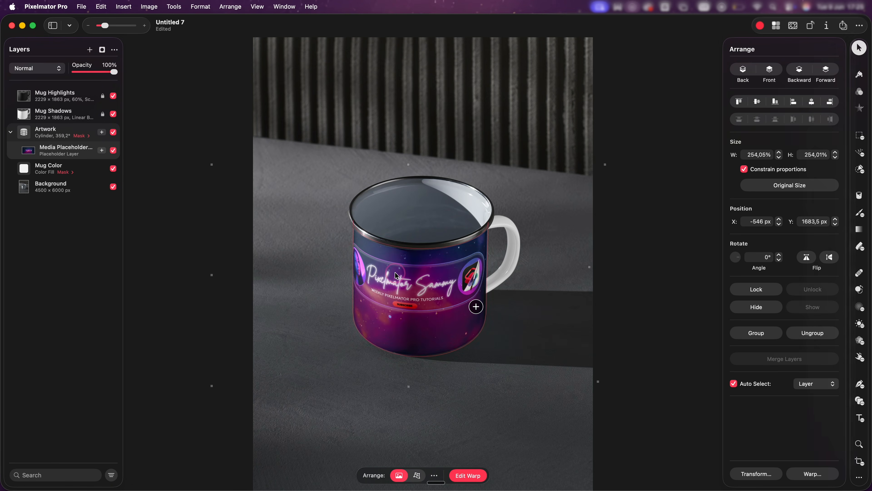
{"action": "left_click_drag", "start_coordinate": [394, 272], "coordinate": [425, 299]}
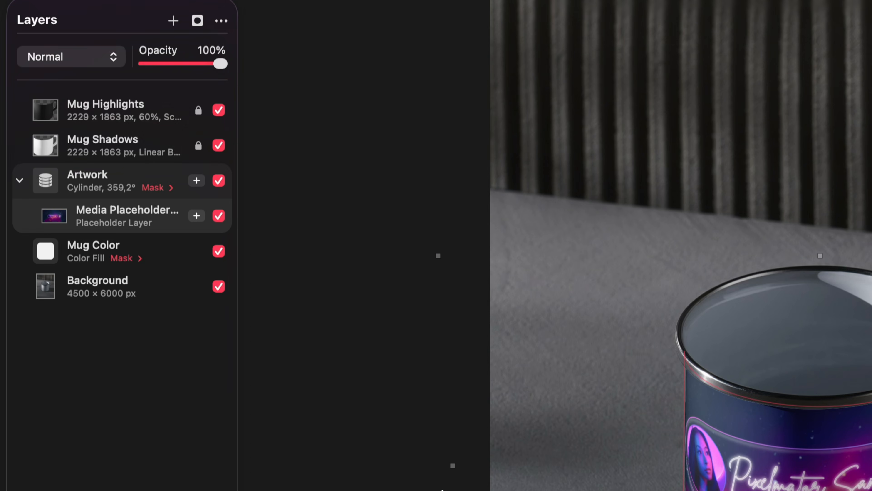
Recolor the Mug Color fill, trying several Basic swatches before sampling the dark navy from the upper part of the mug's banner artwork.
{"action": "left_click", "coordinate": [87, 252]}
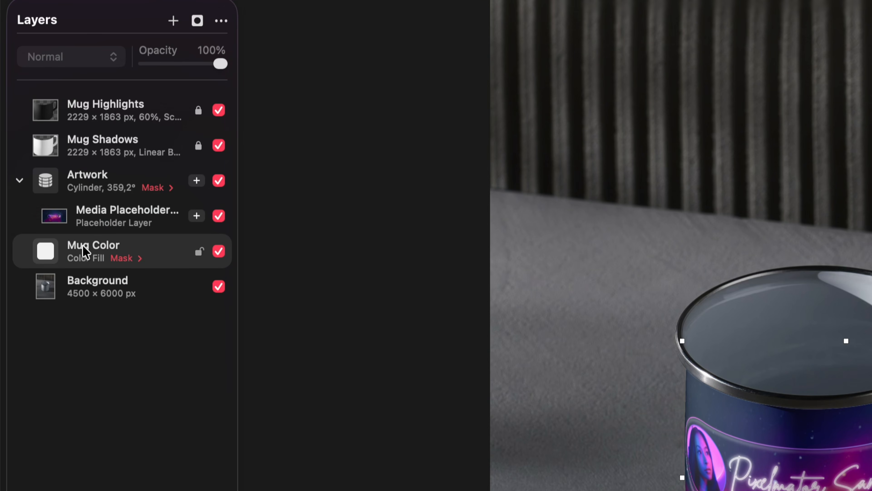
{"action": "left_click", "coordinate": [46, 253]}
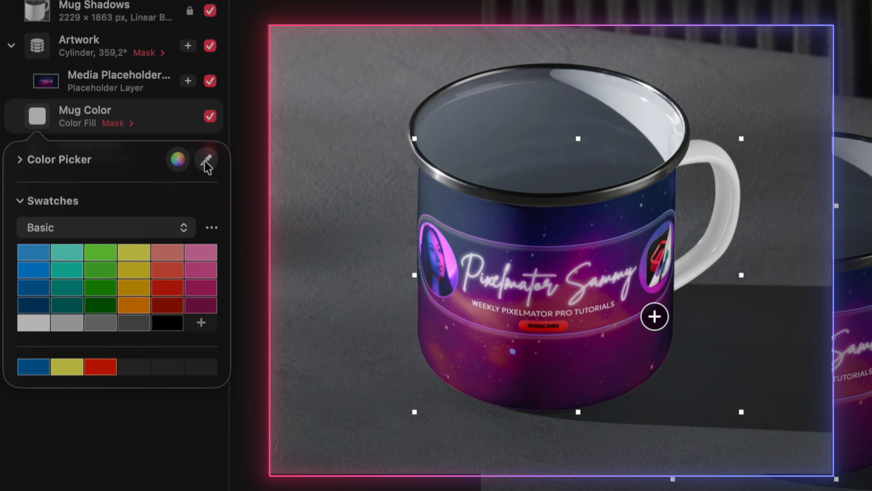
{"action": "left_click", "coordinate": [167, 253]}
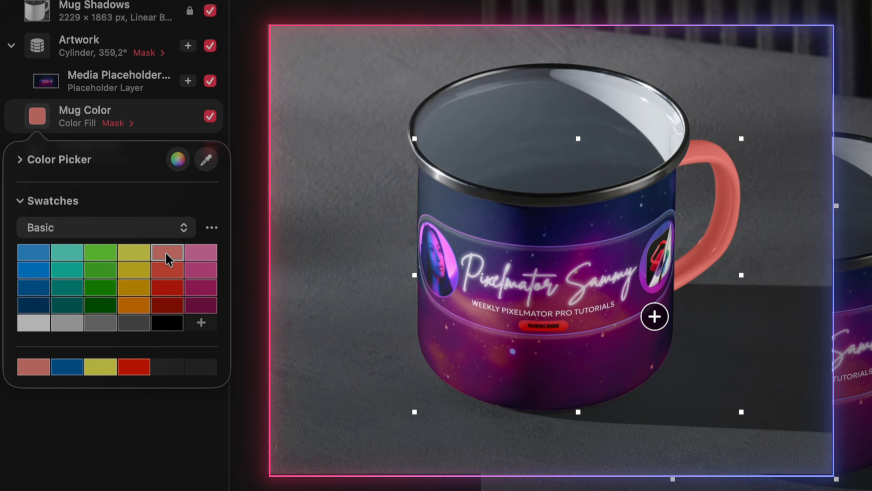
{"action": "left_click", "coordinate": [144, 255]}
{"action": "left_click", "coordinate": [135, 288]}
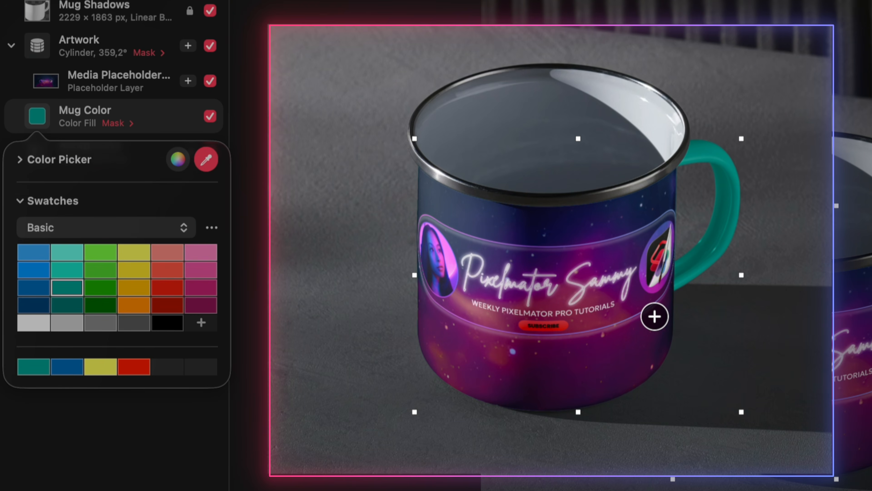
{"action": "left_click", "coordinate": [521, 222]}
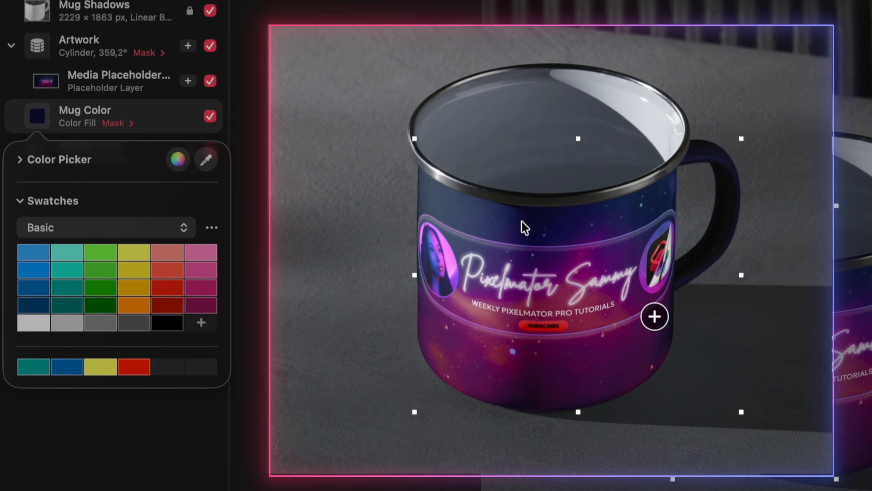
{"action": "left_click", "coordinate": [352, 269]}
{"action": "scroll", "coordinate": [851, 396], "scroll_direction": "up", "scroll_amount": 10}
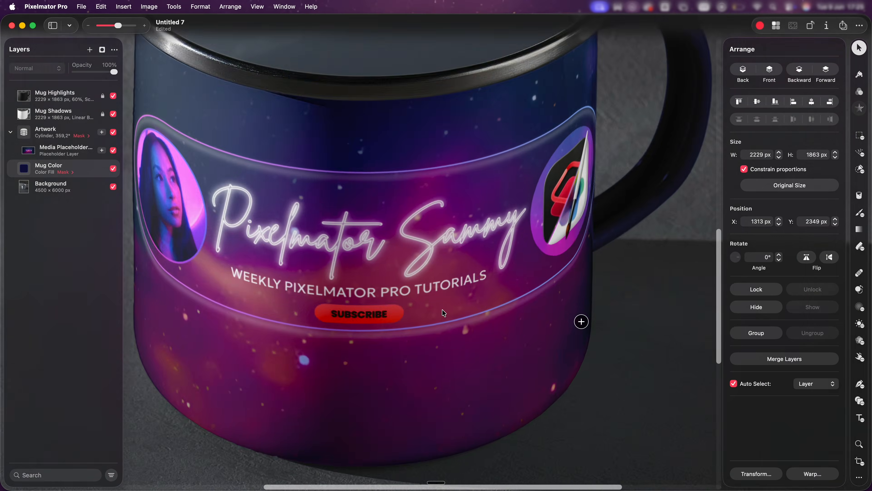
{"action": "scroll", "coordinate": [852, 396], "scroll_direction": "down", "scroll_amount": 7}
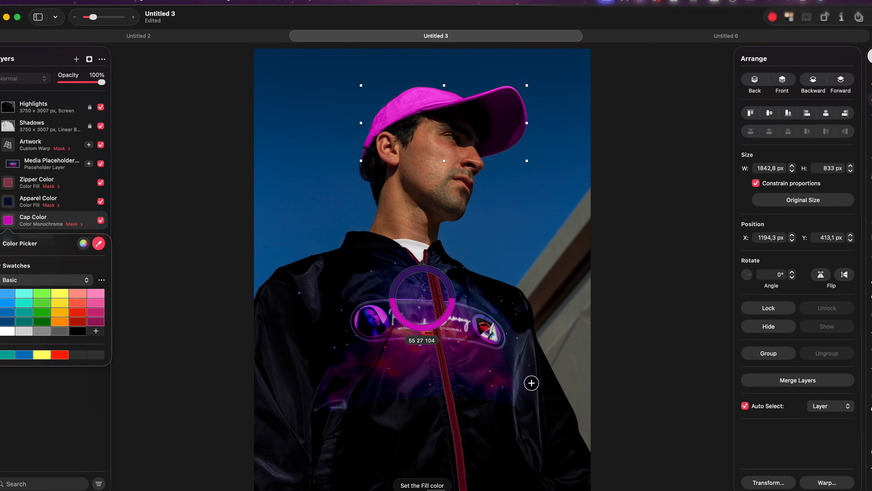
Set the Cap Color fill in the bomber jacket mockup to the dark purple sampled from the jacket's chest artwork.
{"action": "left_click", "coordinate": [422, 302]}
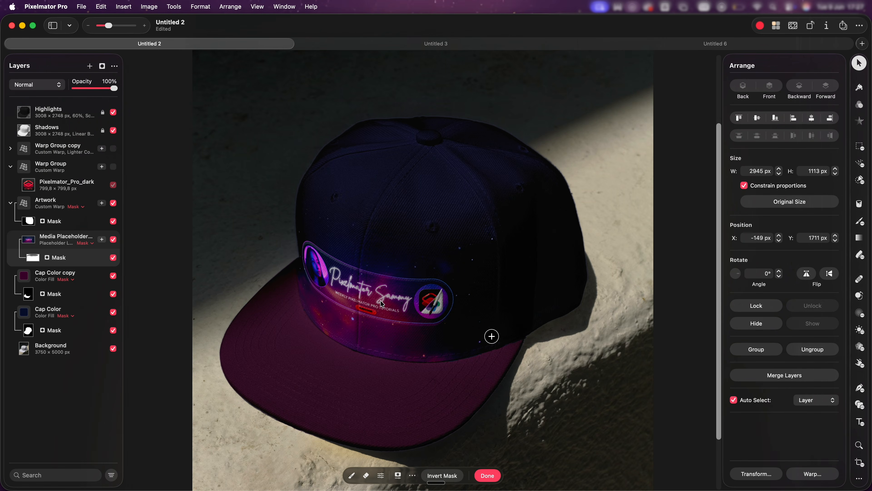
{"action": "scroll", "coordinate": [383, 304], "scroll_direction": "up", "scroll_amount": 5}
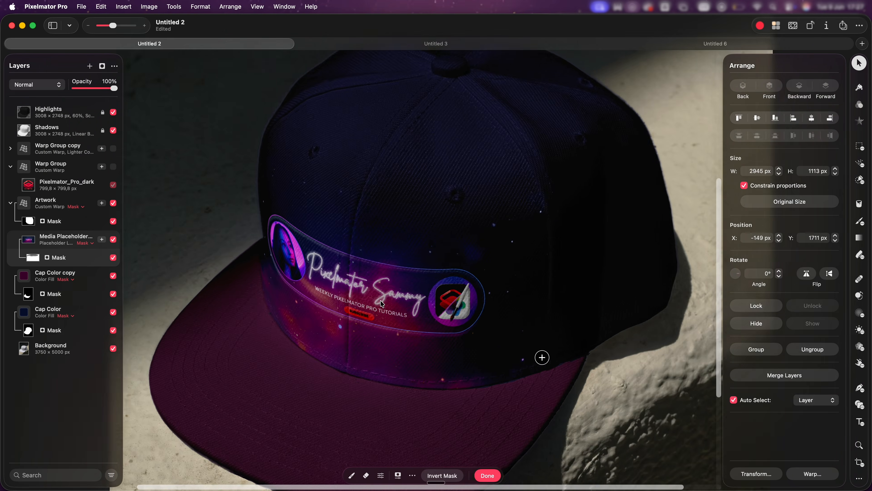
{"action": "scroll", "coordinate": [382, 304], "scroll_direction": "down", "scroll_amount": 5}
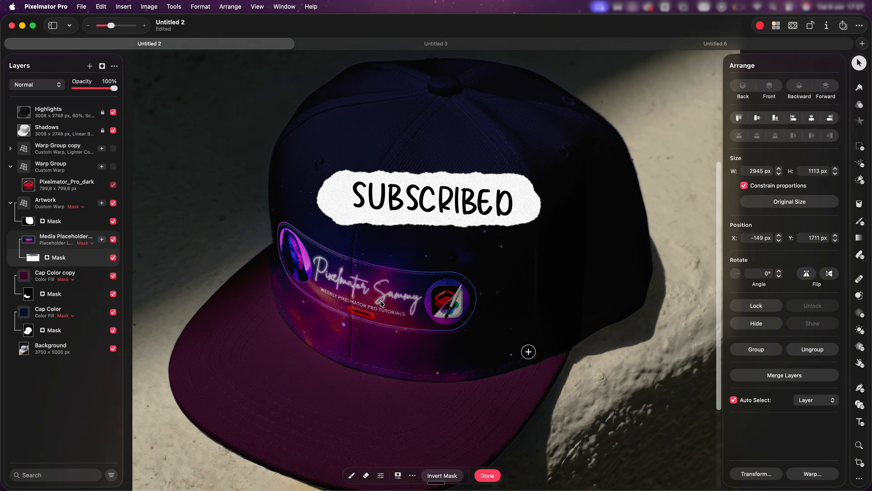